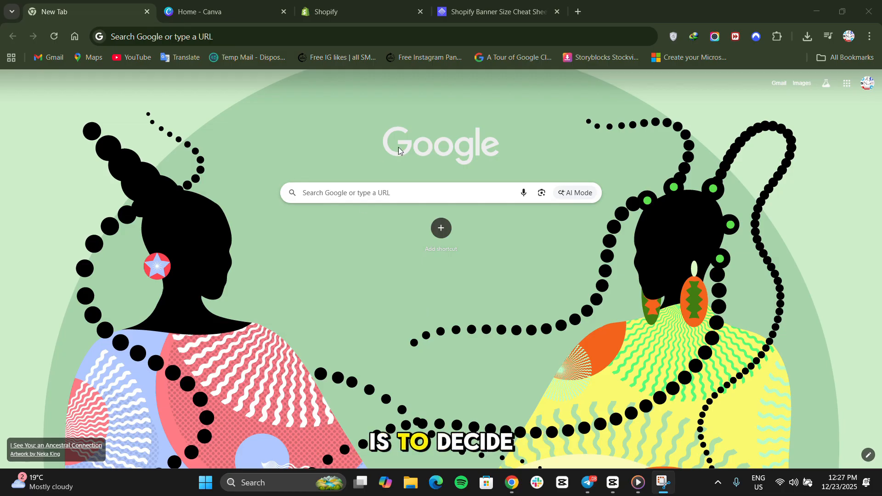
Examine the recommended banner dimensions in the Shopify Banner Size Cheat Sheet table, highlighting the desktop size for slideshow banners.
left_click(435, 160)
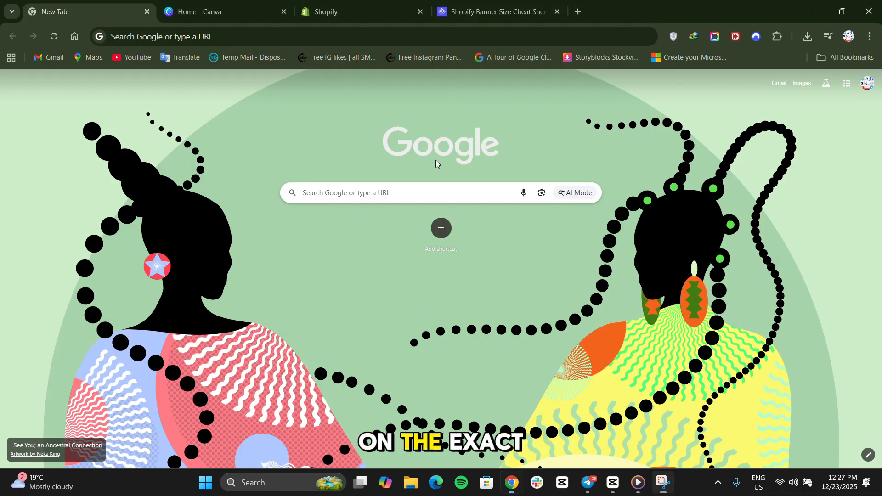
left_click(532, 10)
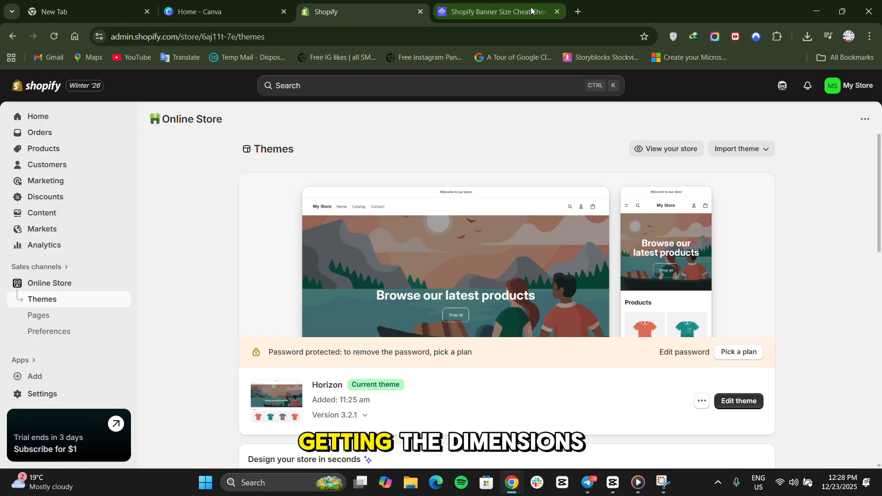
scroll(367, 244, "up", 1)
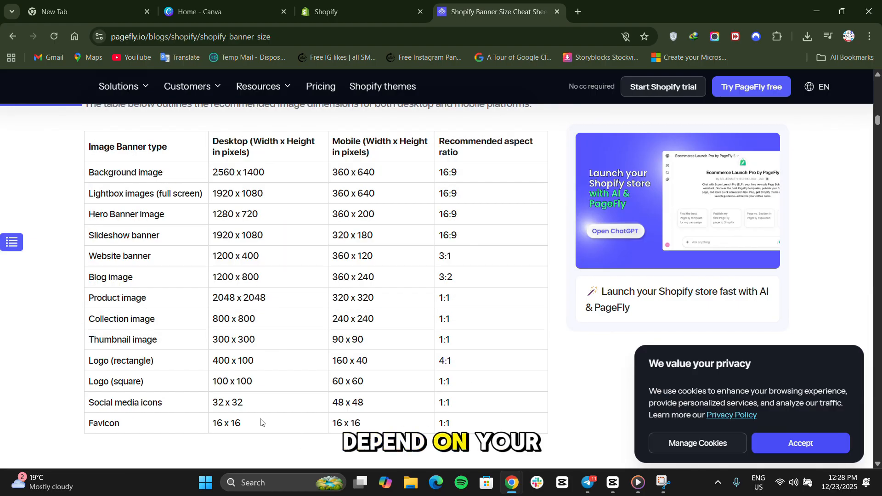
scroll(269, 175, "up", 1)
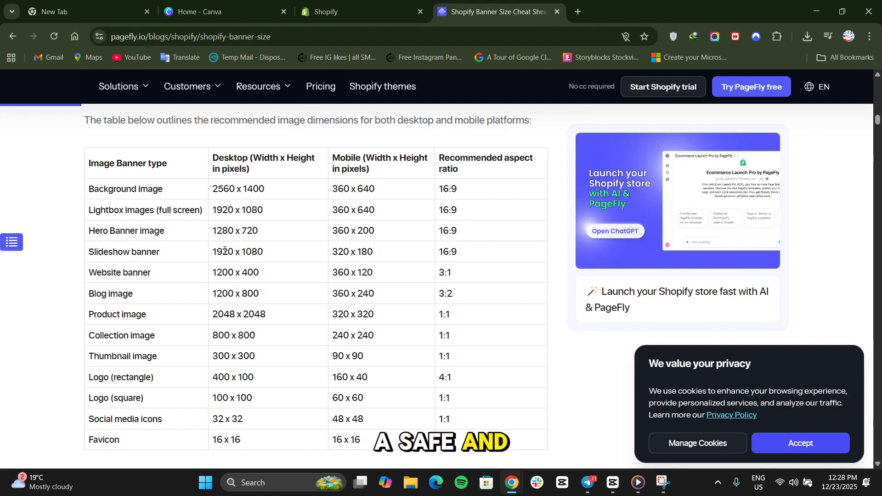
left_click_drag(213, 251, 268, 257)
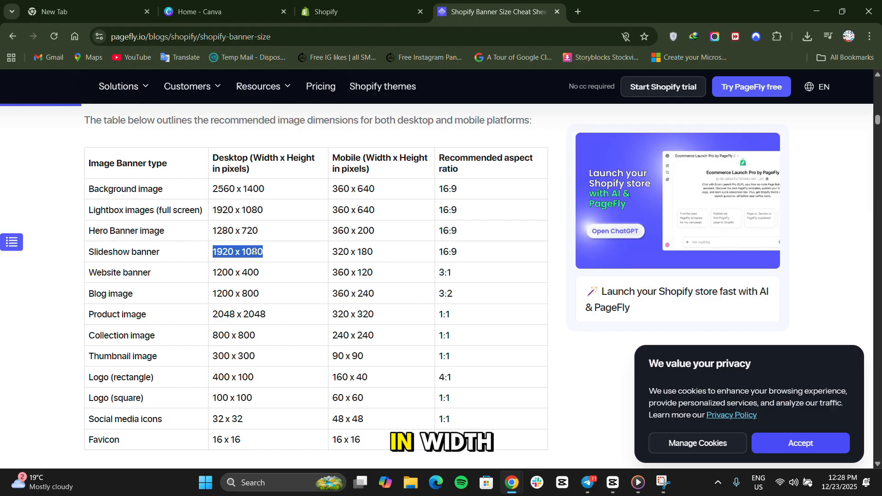
left_click(356, 251)
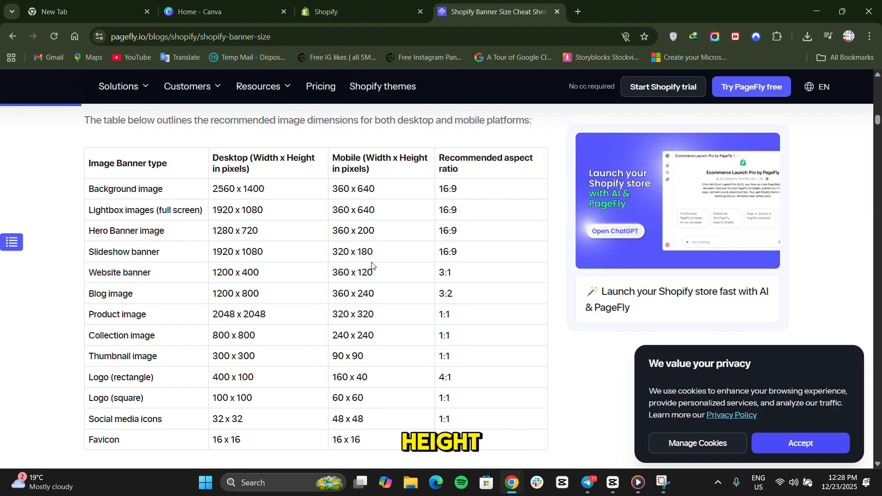
scroll(431, 424, "down", 1)
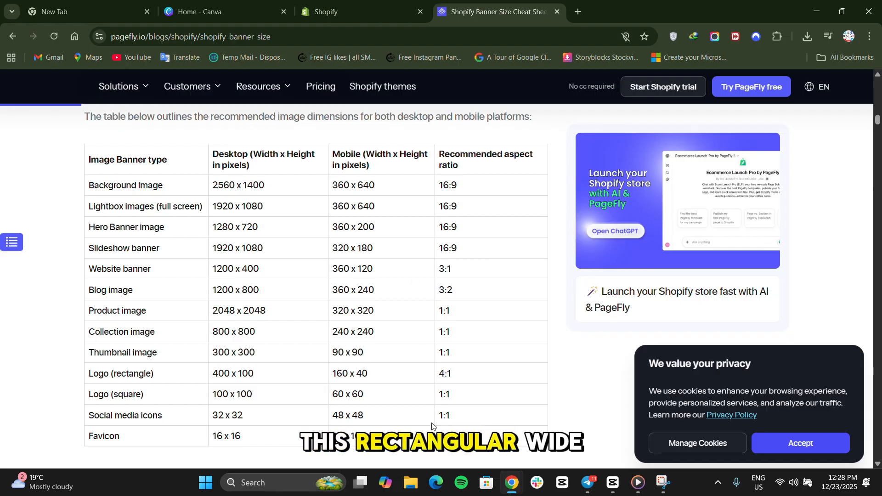
scroll(427, 425, "up", 1)
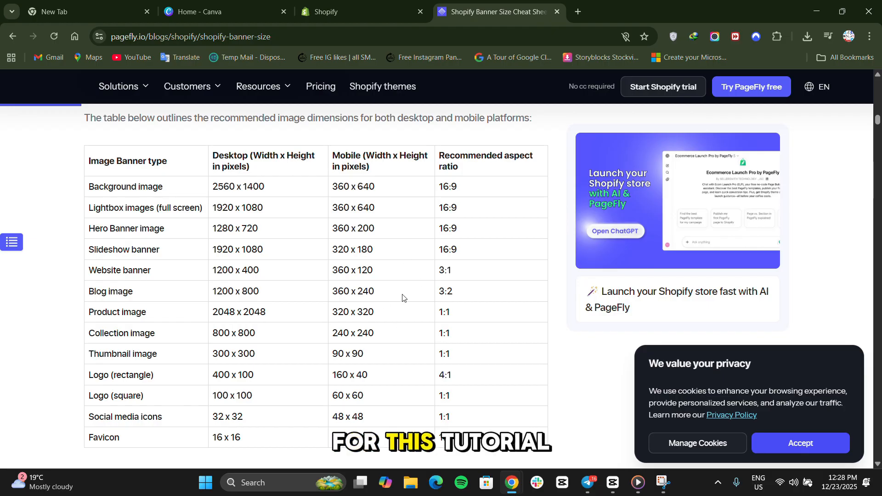
scroll(386, 255, "down", 1)
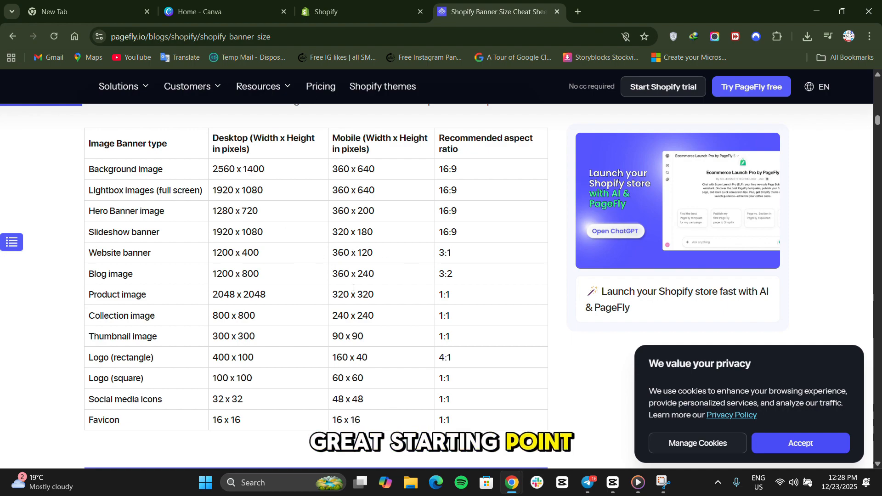
Switch to the Shopify admin, open the Horizon theme for editing and select the home page's Hero section.
left_click(340, 8)
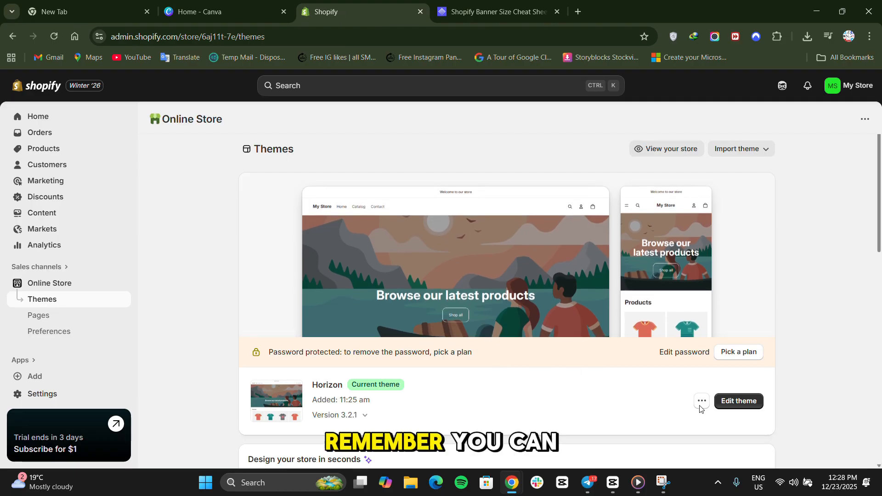
left_click(748, 407)
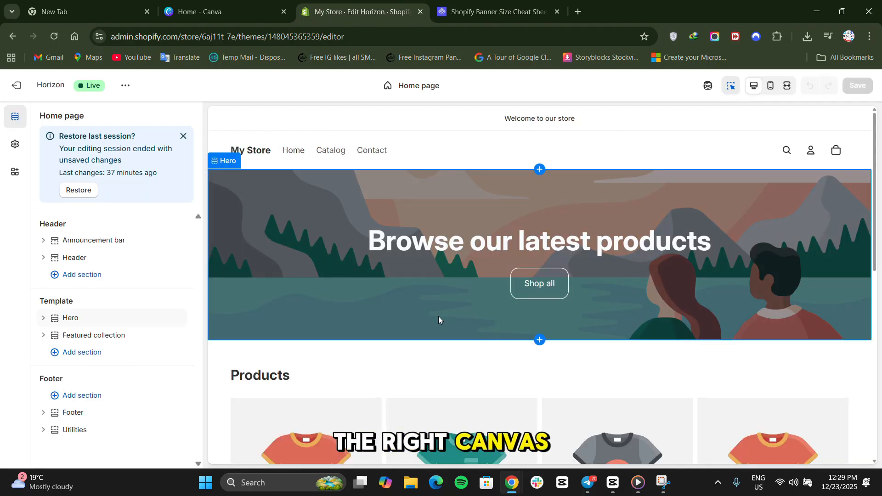
left_click(343, 280)
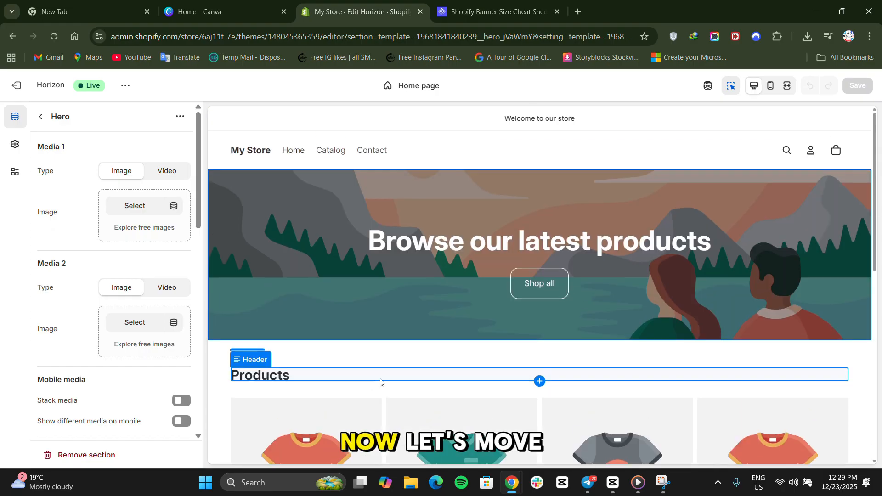
Switch to Canva and start a new design with a custom size.
left_click(221, 8)
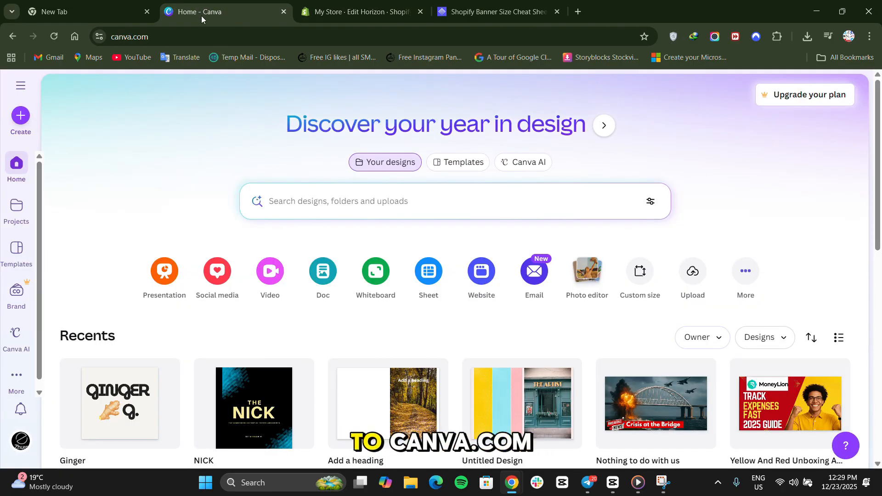
left_click(227, 36)
left_click_drag(134, 39, 110, 38)
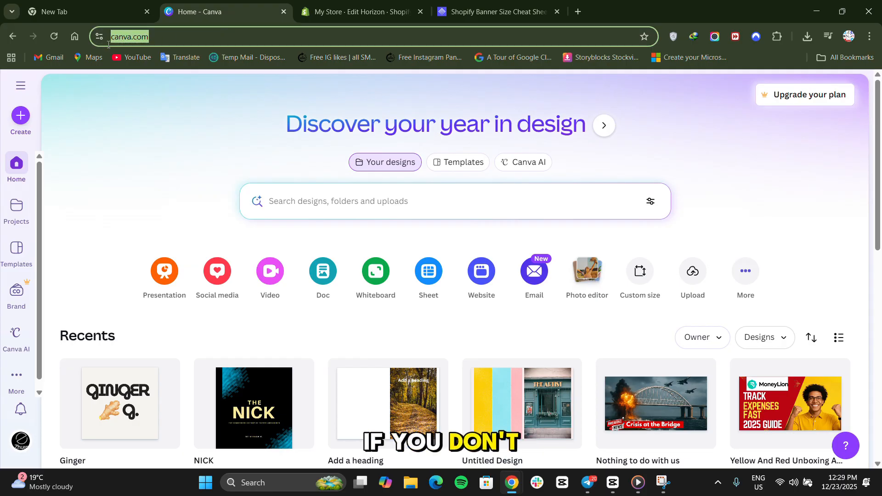
left_click(152, 160)
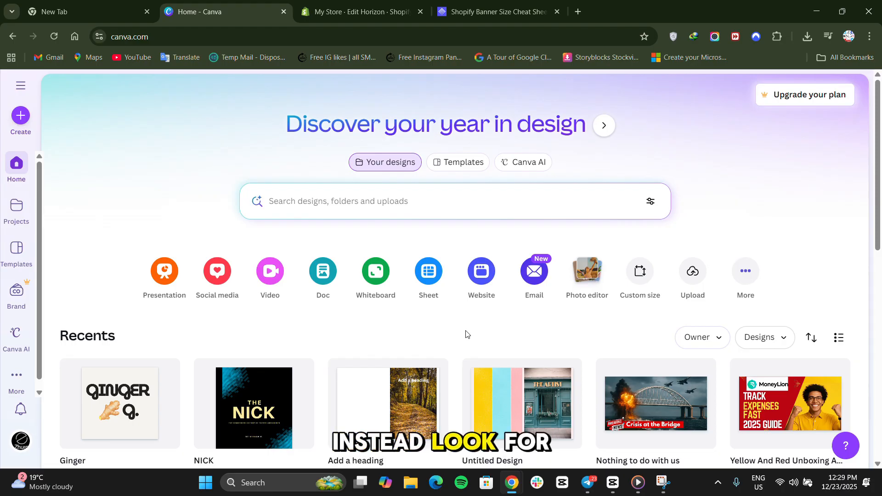
left_click(21, 116)
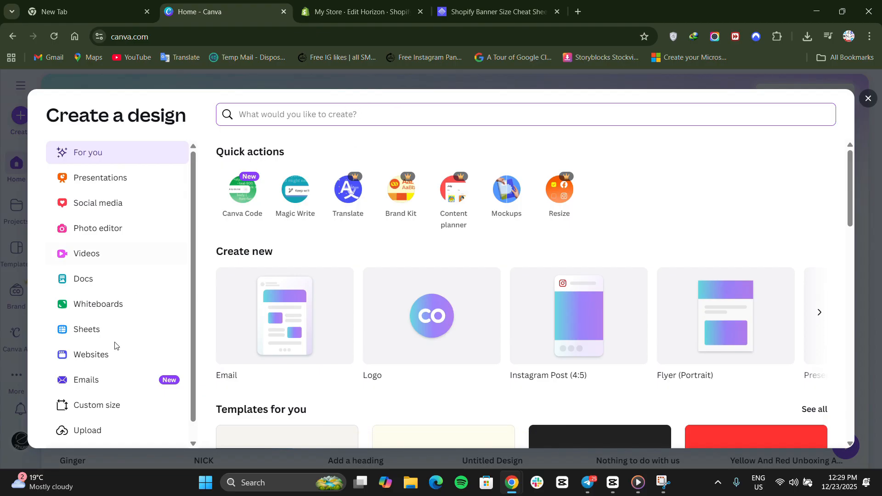
left_click(157, 406)
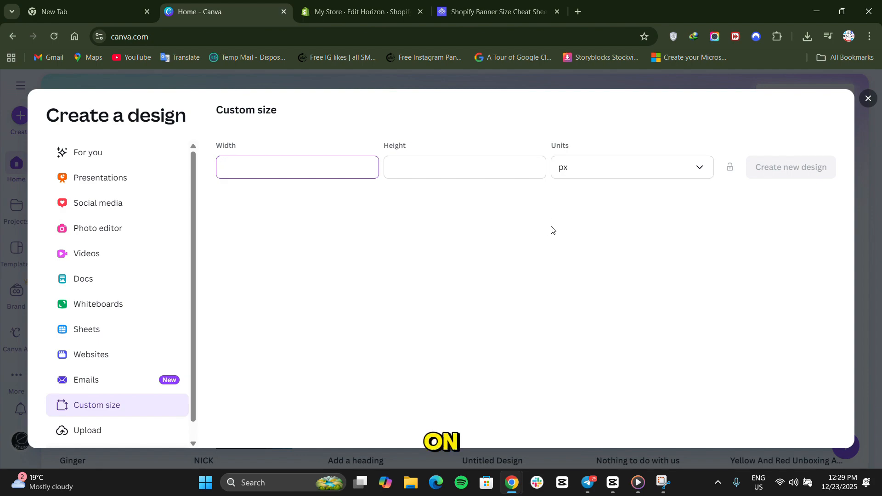
Create the new design with a width of 1800 px and a height of 500 px.
left_click(587, 167)
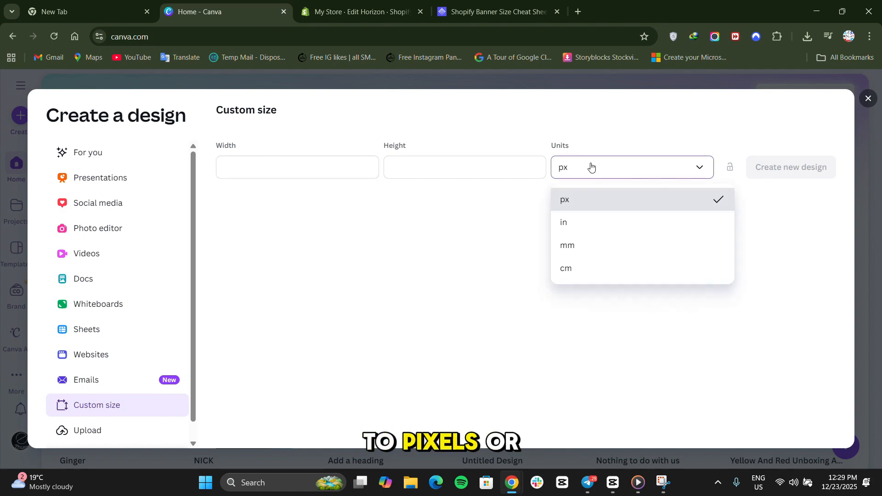
left_click(594, 204)
left_click(299, 169)
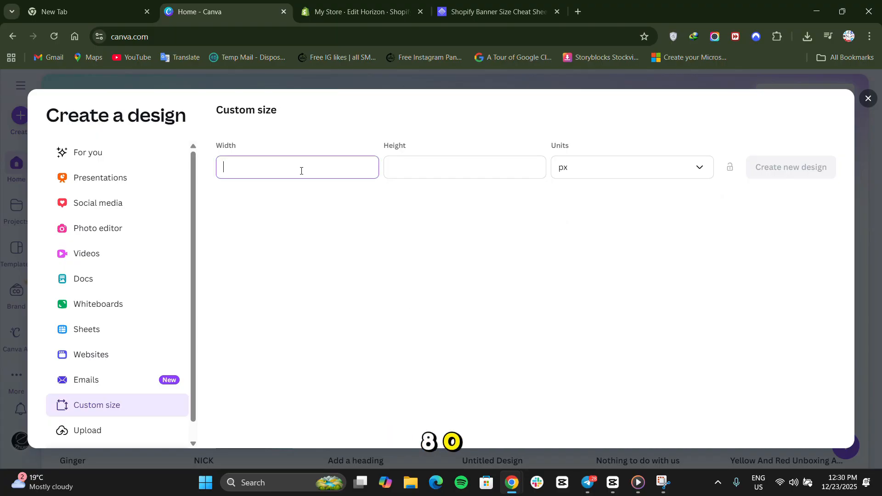
type("1800")
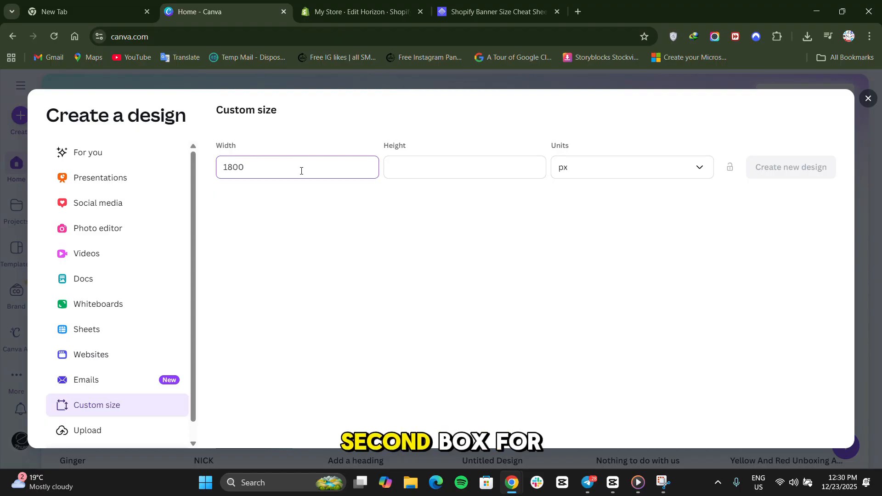
left_click(429, 167)
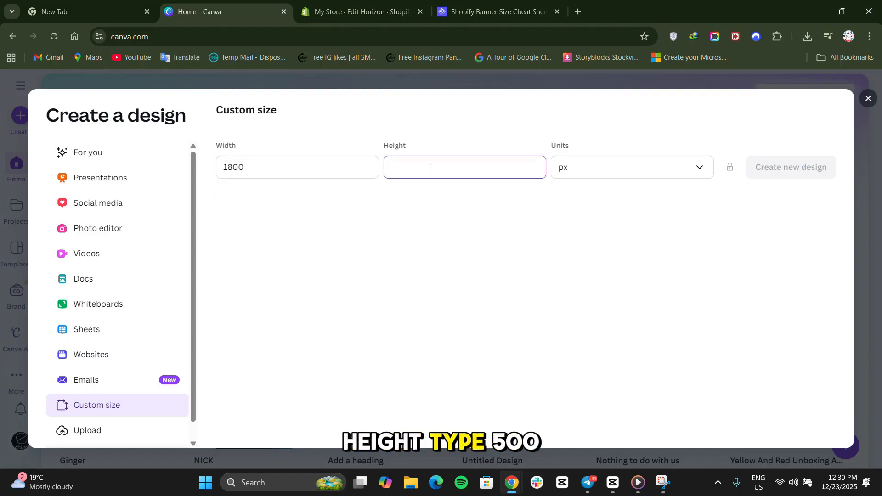
type("500")
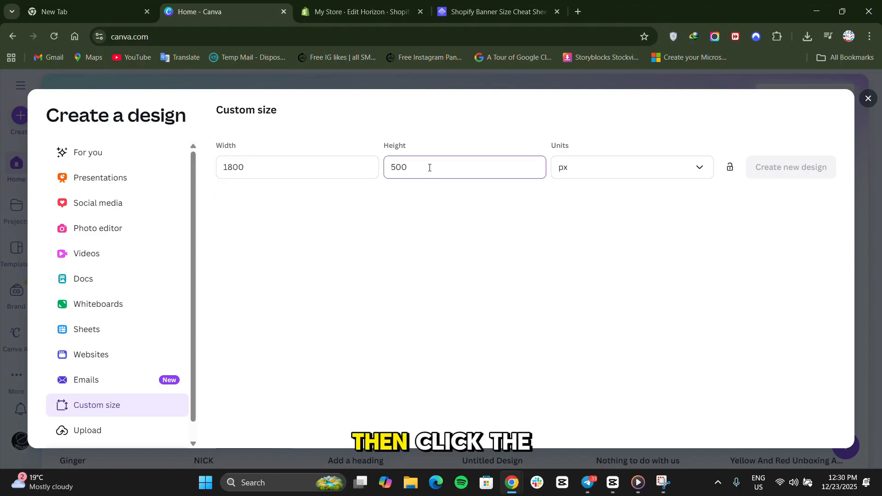
left_click(536, 285)
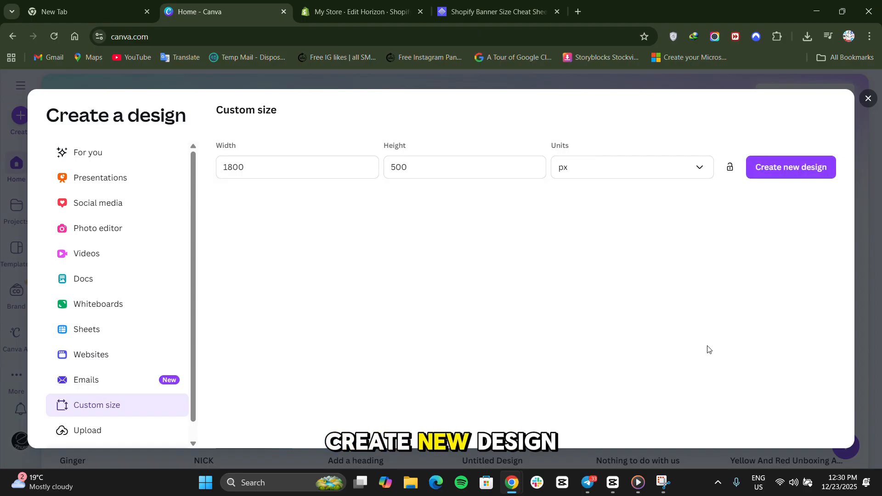
left_click(801, 166)
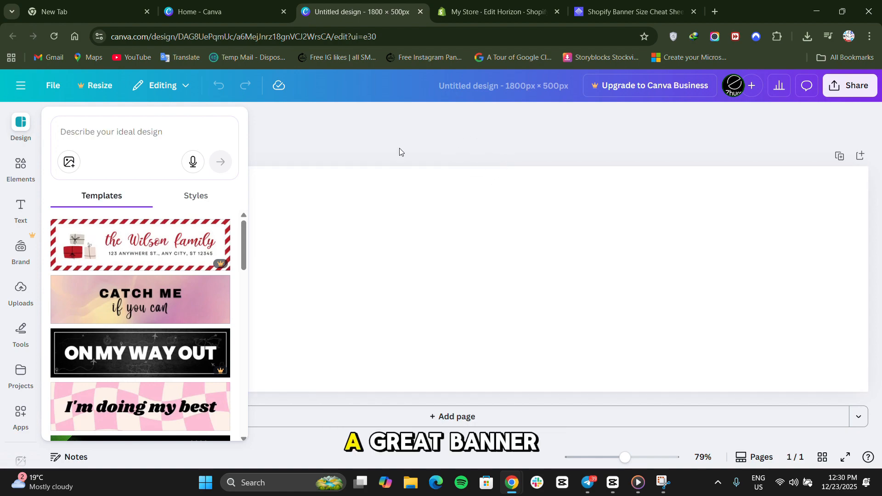
left_click(438, 147)
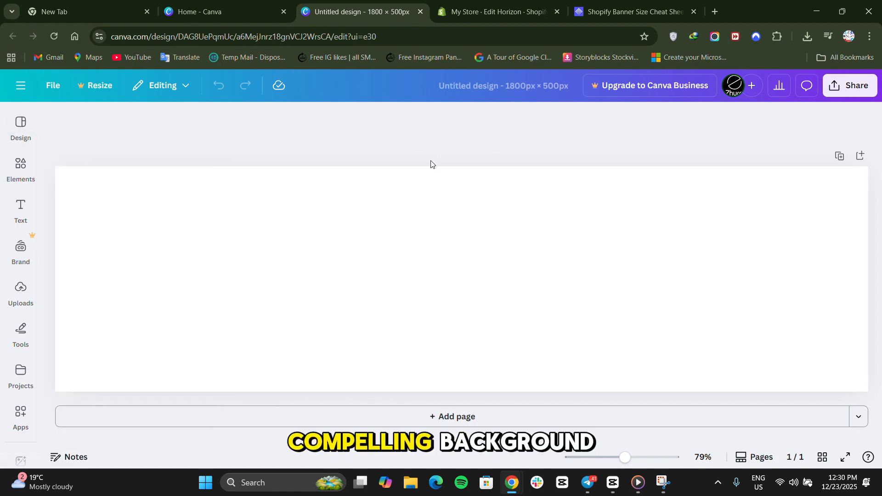
left_click(542, 268)
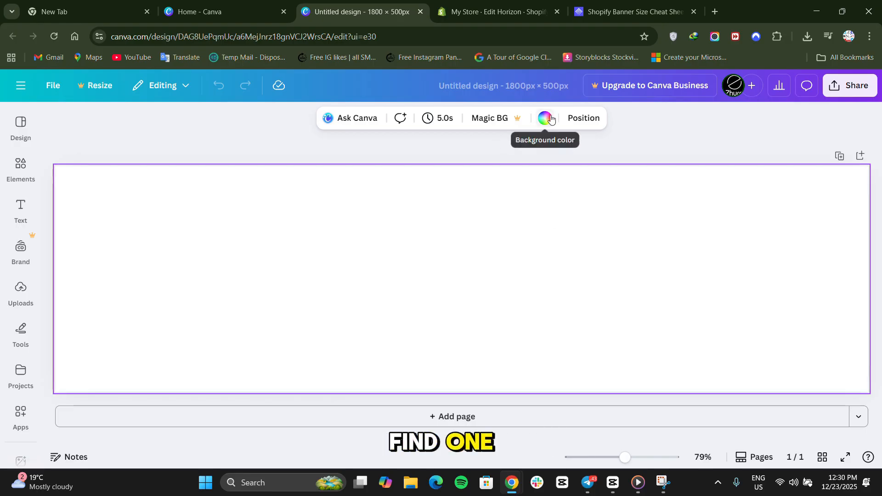
left_click(419, 155)
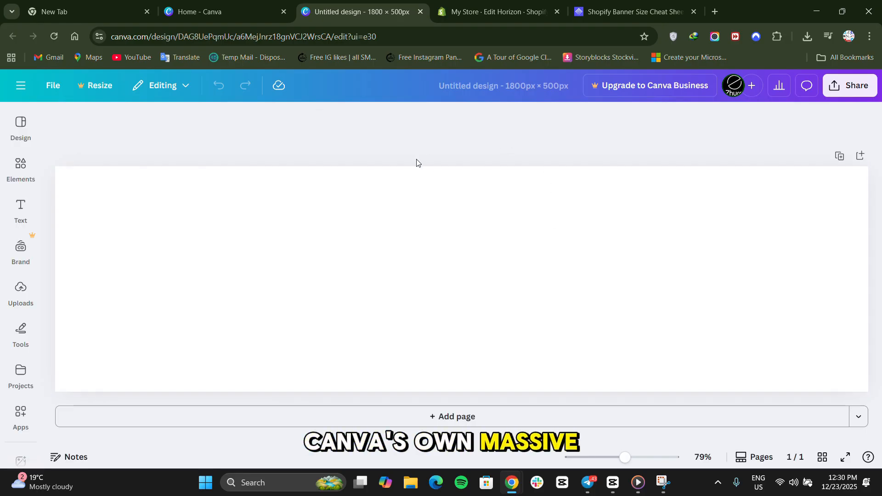
left_click(10, 142)
left_click(20, 170)
left_click(20, 374)
left_click(18, 122)
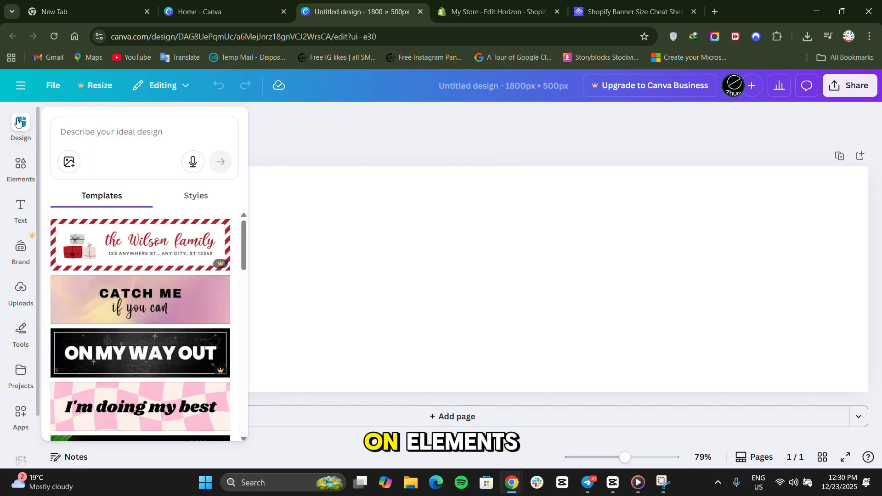
Search the elements library for "abstract background".
left_click(21, 170)
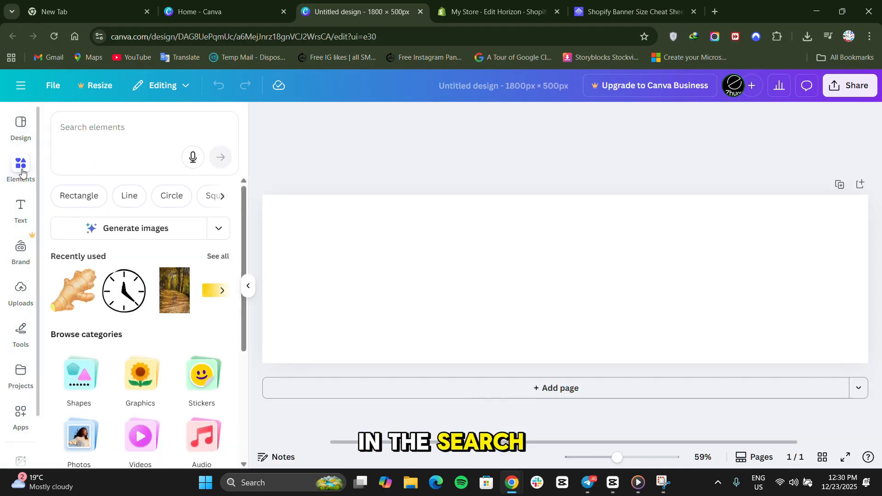
left_click(130, 128)
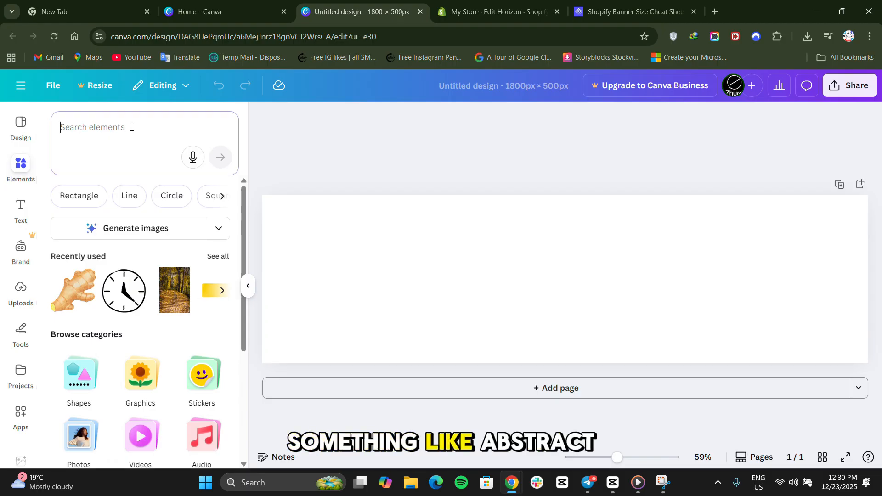
type("abstra")
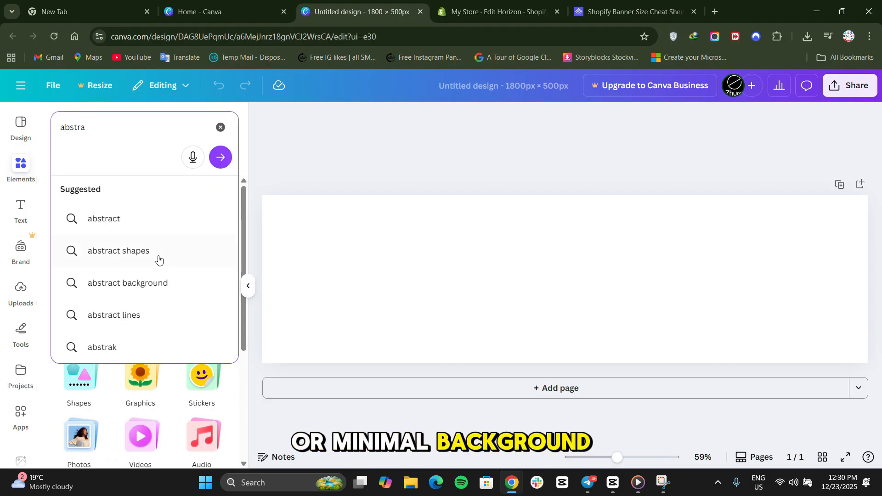
left_click(157, 294)
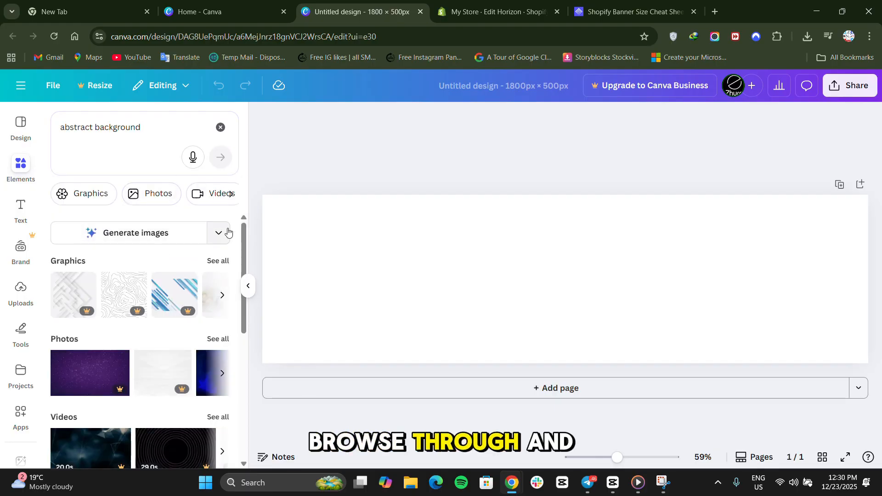
Add the pale grey wavy-lines graphic from the graphics results to the middle of the blank banner page.
left_click(222, 295)
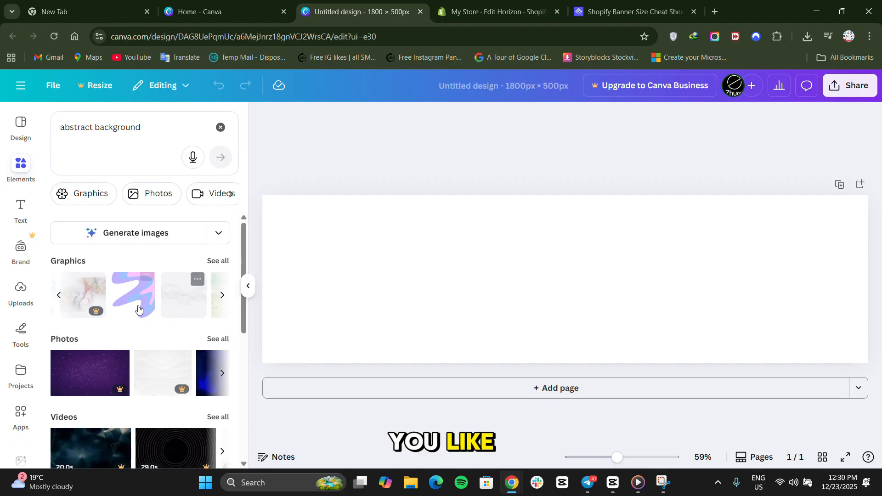
left_click(191, 302)
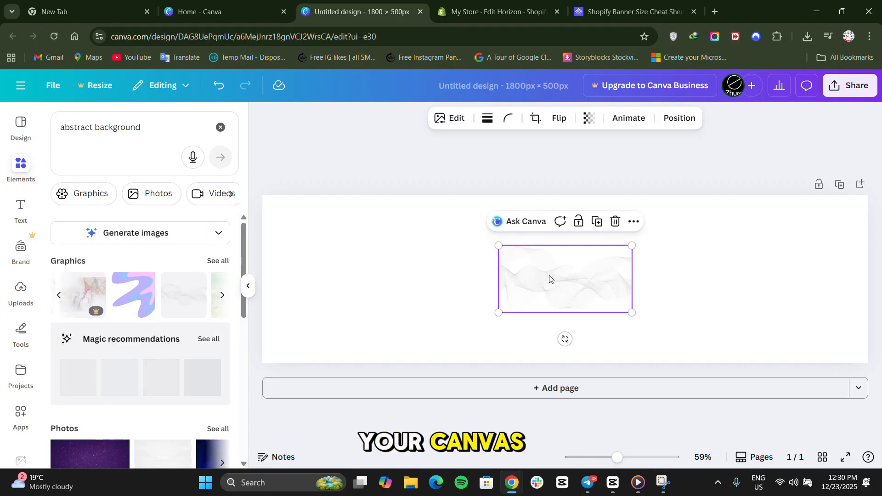
mouse_move(599, 296)
left_mouse_down()
mouse_move(574, 286)
mouse_move(602, 289)
mouse_move(602, 299)
left_mouse_up()
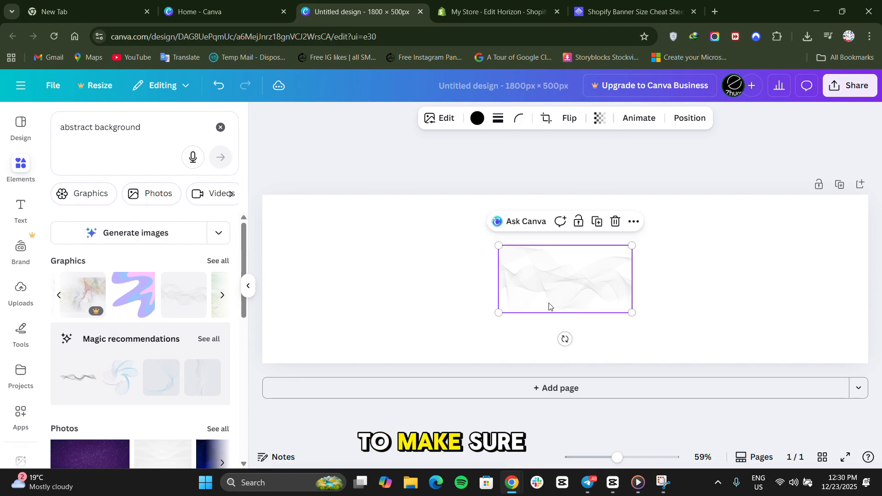
Enlarge the wavy-lines graphic and position it so it covers the whole banner page.
mouse_move(499, 246)
left_mouse_down()
mouse_move(354, 238)
mouse_move(253, 217)
mouse_move(266, 252)
left_mouse_up()
mouse_move(434, 258)
left_mouse_down()
mouse_move(407, 299)
mouse_move(385, 299)
left_mouse_up()
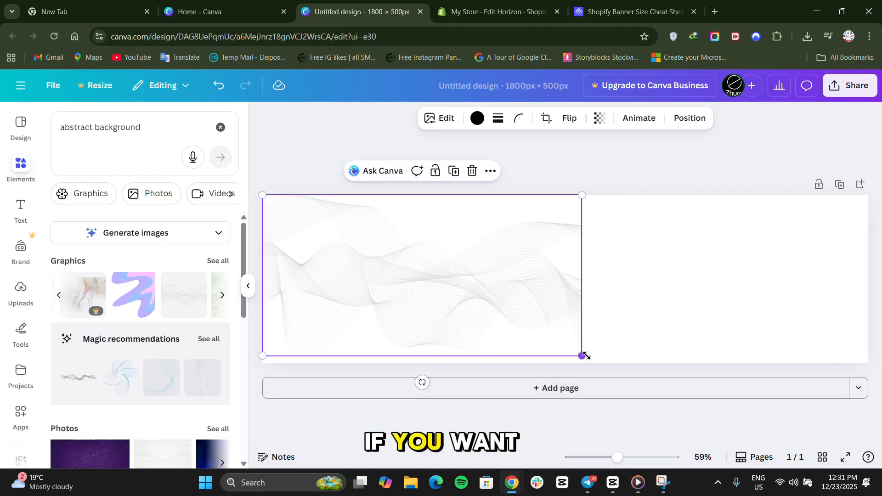
left_click_drag(582, 356, 838, 360)
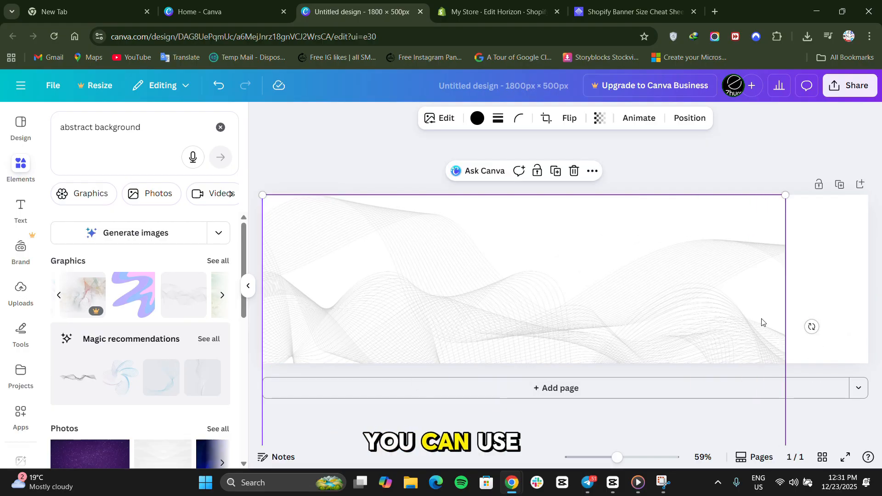
mouse_move(762, 318)
left_mouse_down()
mouse_move(806, 313)
mouse_move(794, 294)
left_mouse_up()
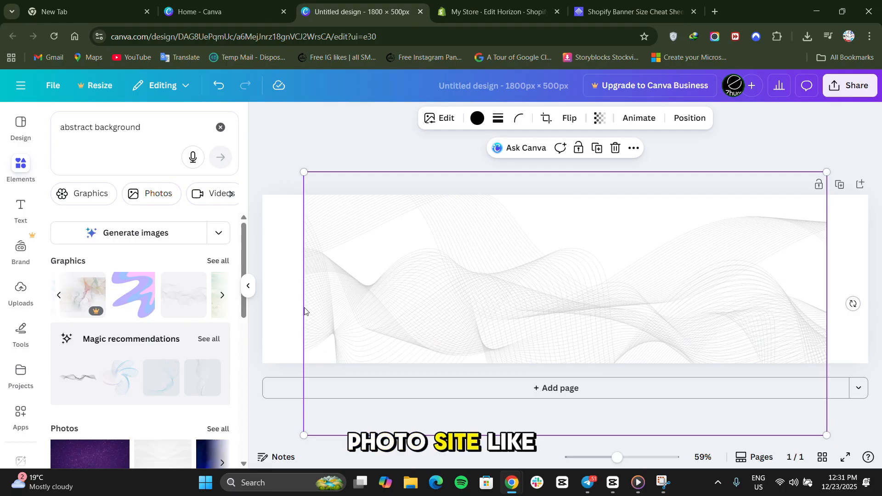
left_click_drag(304, 435, 221, 458)
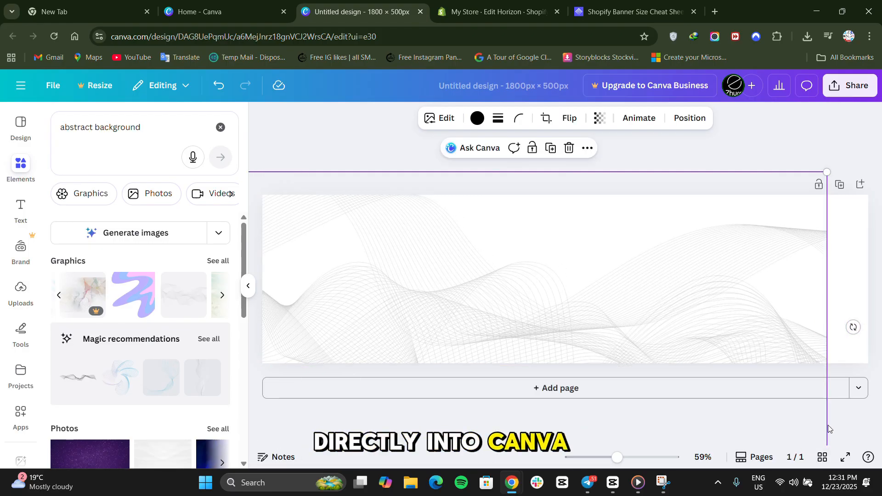
left_click(850, 376)
left_click(781, 216)
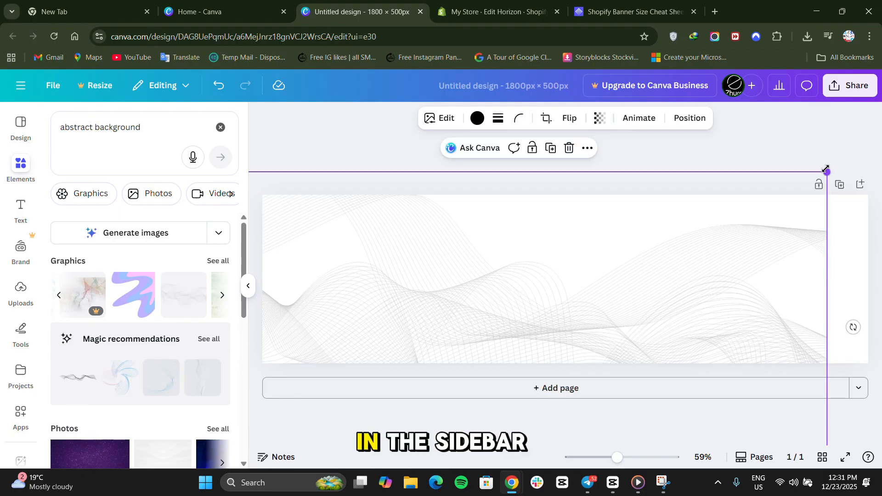
left_click_drag(851, 168, 879, 144)
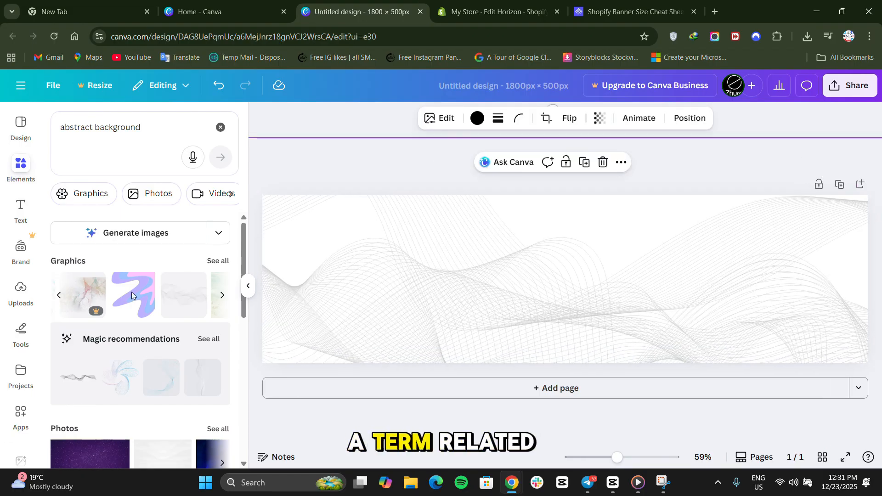
Filter the "abstract background" results to photos and browse them for alternative backgrounds.
scroll(8, 344, "down", 1)
scroll(10, 344, "up", 1)
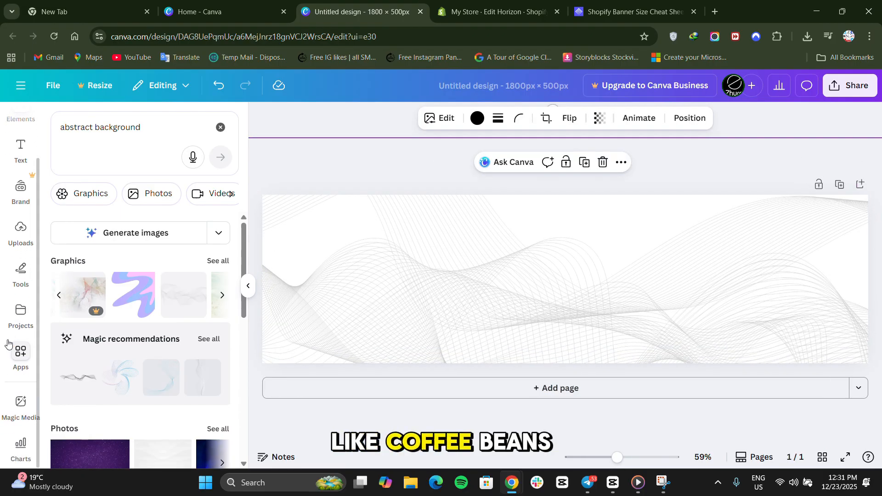
left_click(157, 194)
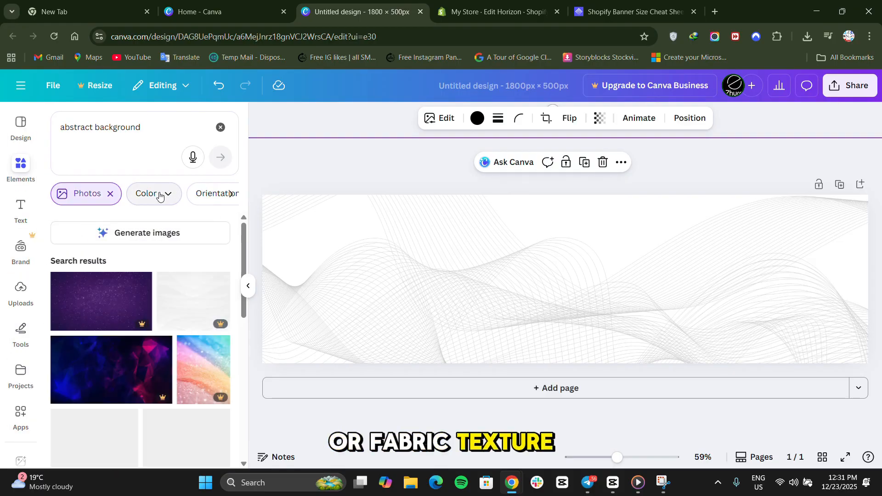
scroll(122, 355, "down", 1)
scroll(122, 355, "down", 2)
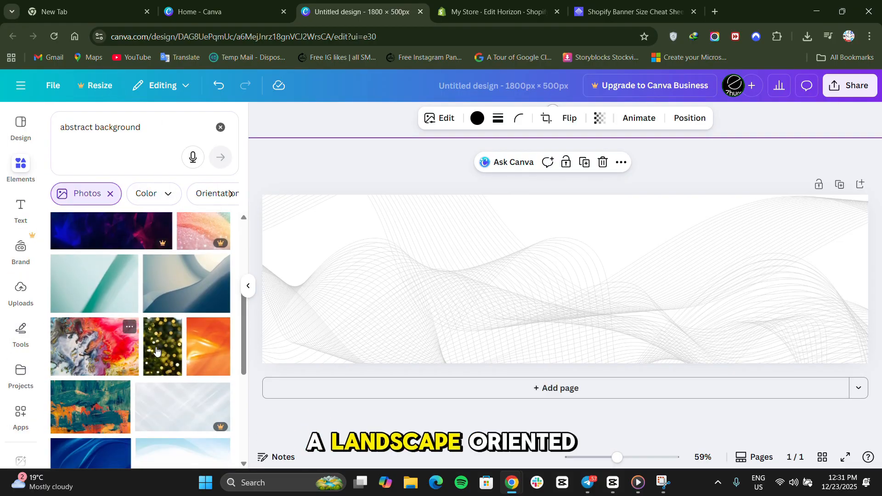
scroll(136, 403, "up", 3)
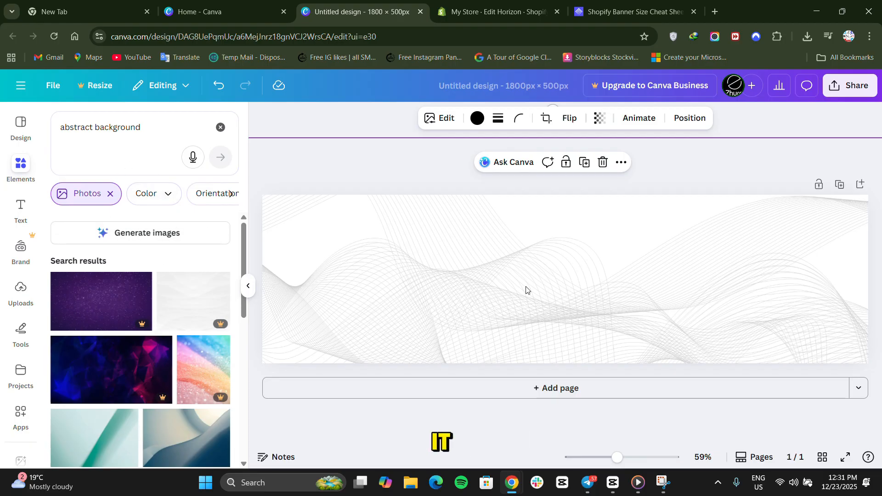
Reposition the wavy-lines graphic upward so a lower part of its pattern fills the banner.
left_click(342, 119)
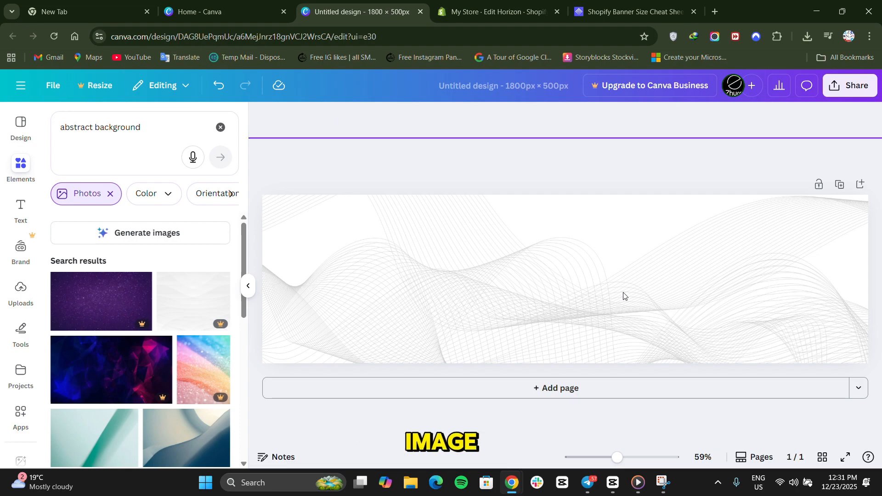
left_click(603, 299)
left_click_drag(660, 301, 700, 258)
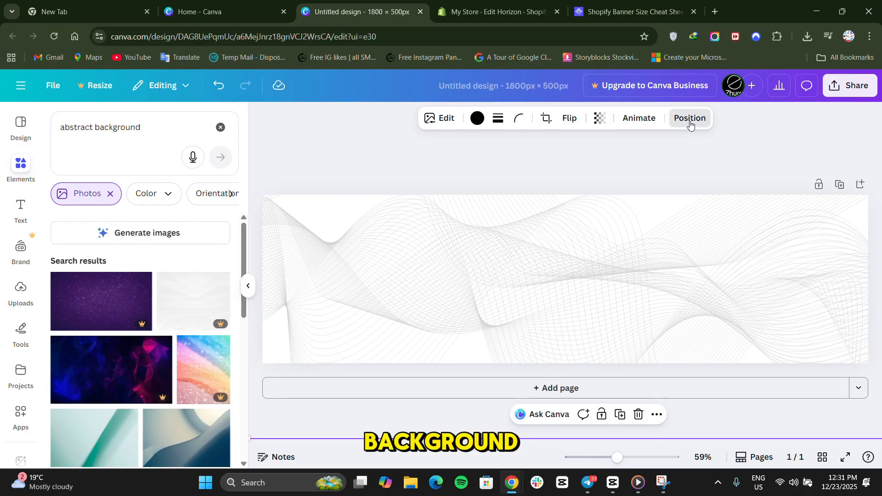
left_click(689, 120)
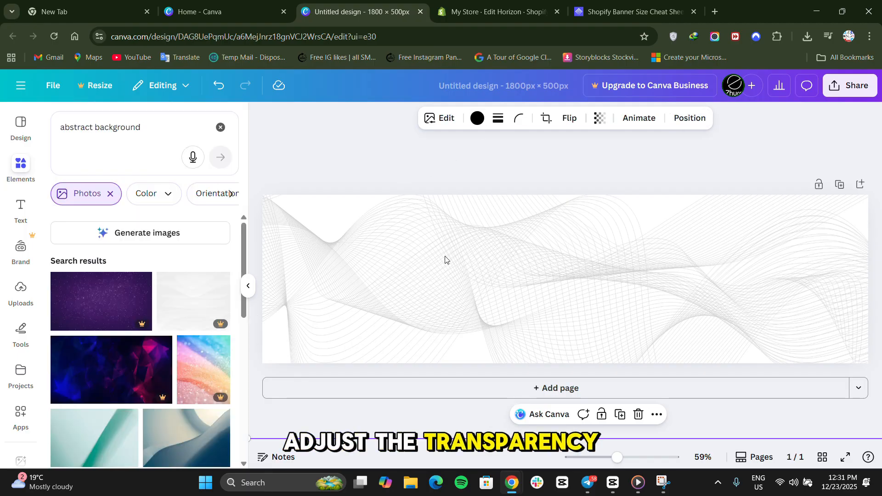
Try lowering the wavy-lines graphic's transparency value to 67, then restore it to full opacity.
left_click(599, 118)
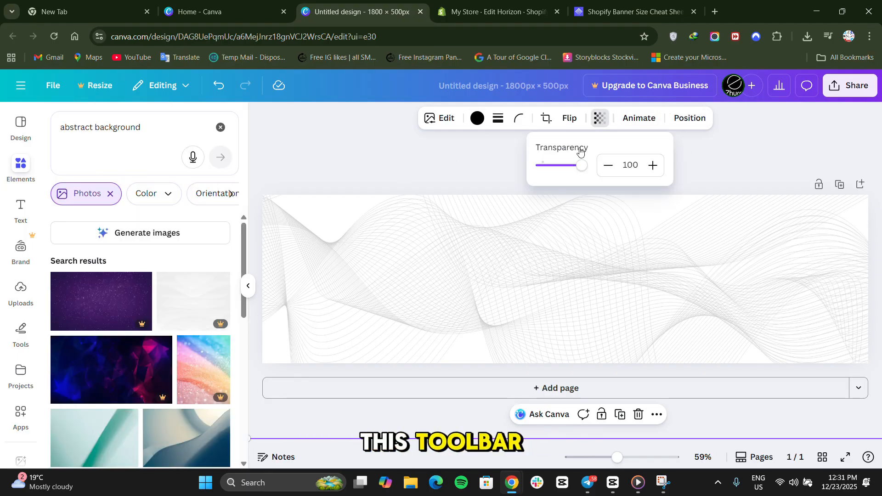
left_click_drag(573, 170, 583, 171)
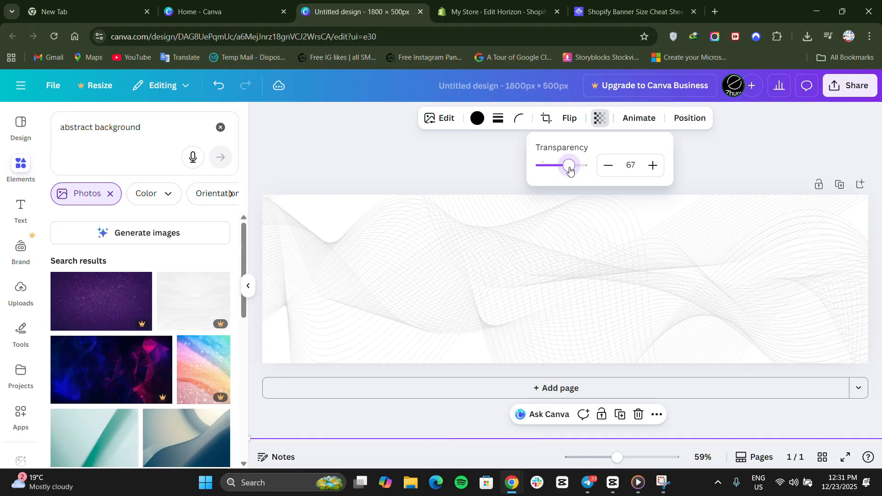
left_click(441, 164)
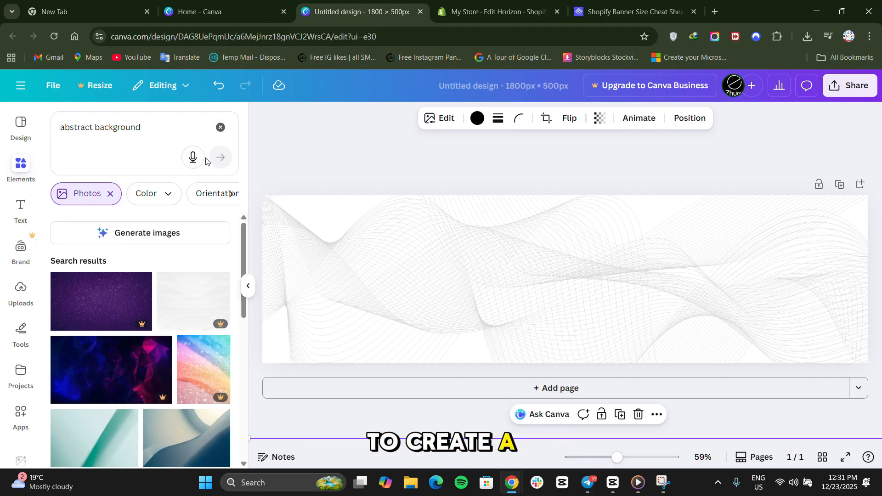
left_click(18, 174)
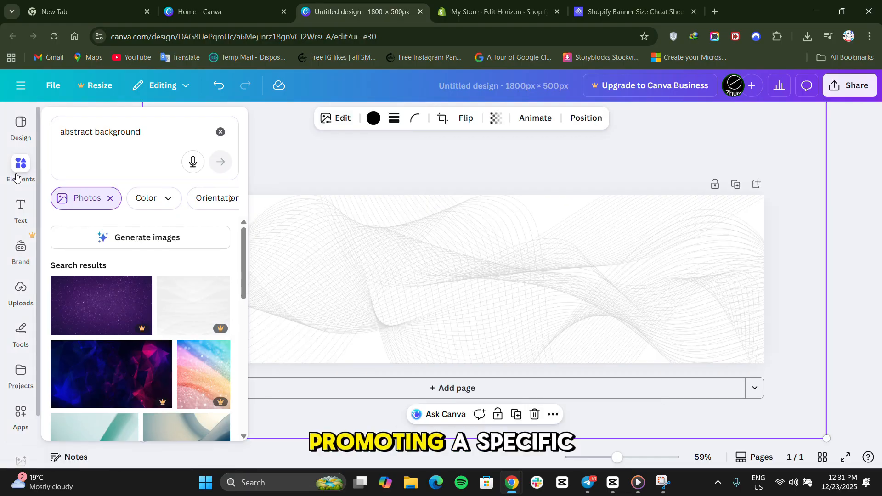
left_click(21, 173)
left_click(21, 173)
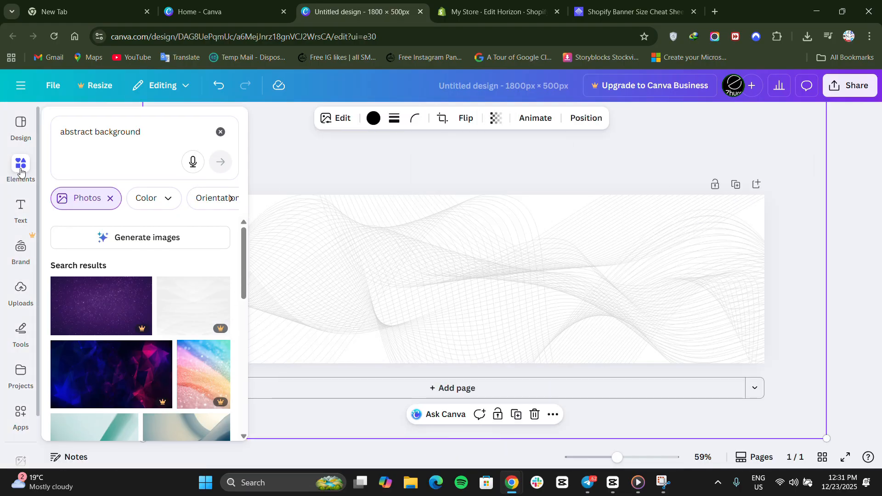
left_click(22, 173)
Nudge the wavy-lines background graphic slightly downward while keeping the banner fully covered.
left_click(344, 141)
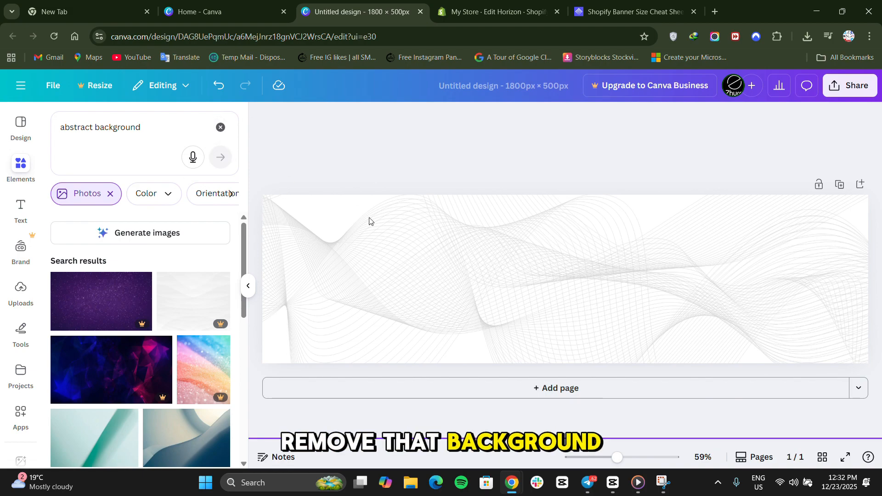
left_click(540, 303)
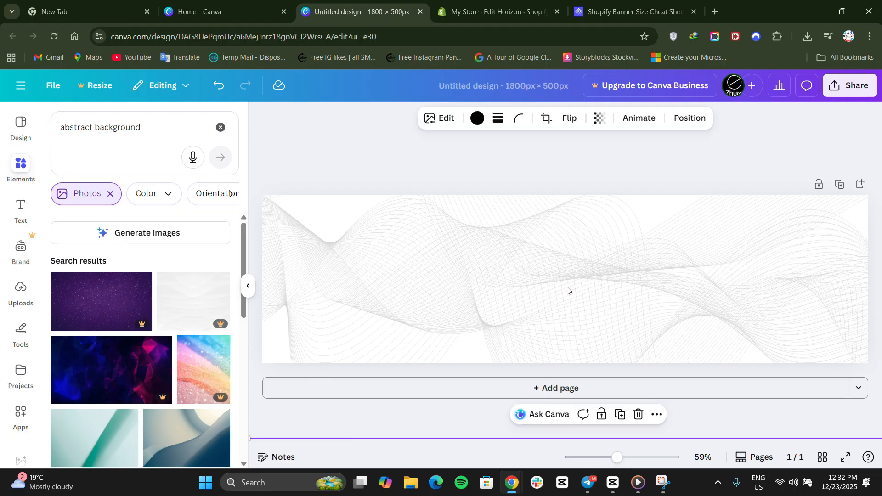
mouse_move(567, 288)
left_mouse_down()
mouse_move(572, 299)
mouse_move(565, 290)
left_mouse_up()
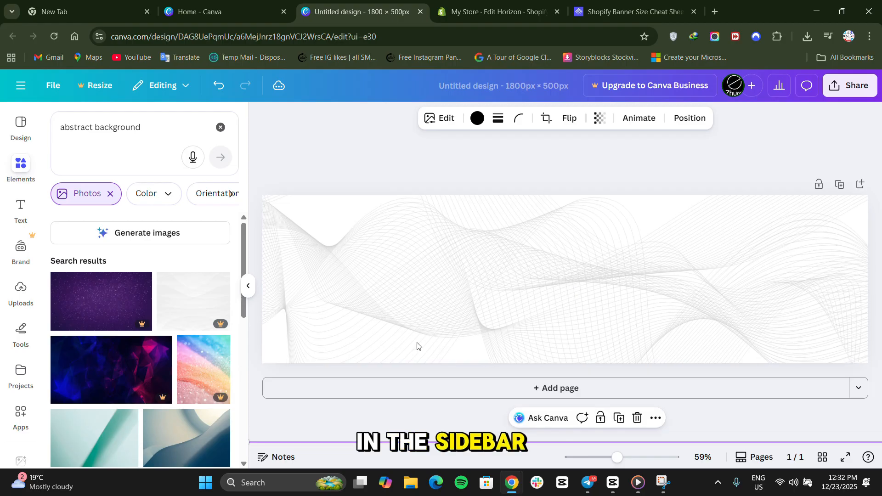
Find the red Canon logo among the uploaded images and place it in the middle of the banner.
left_click(18, 293)
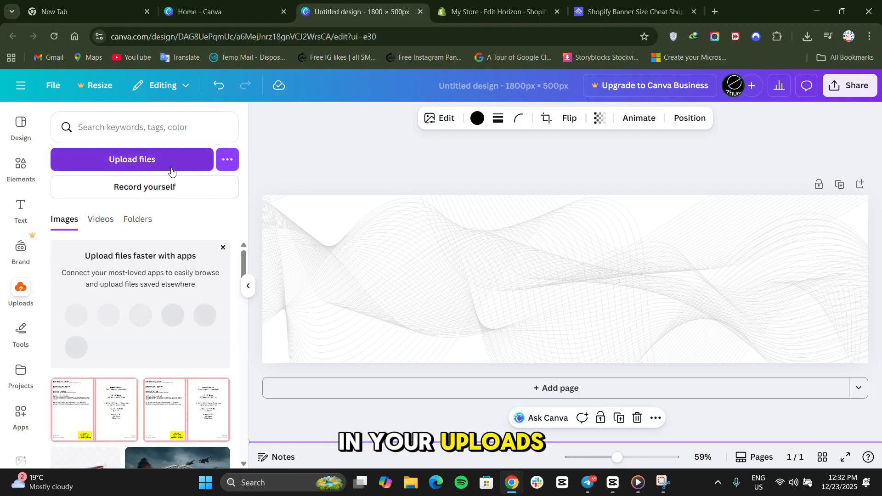
scroll(171, 359, "down", 3)
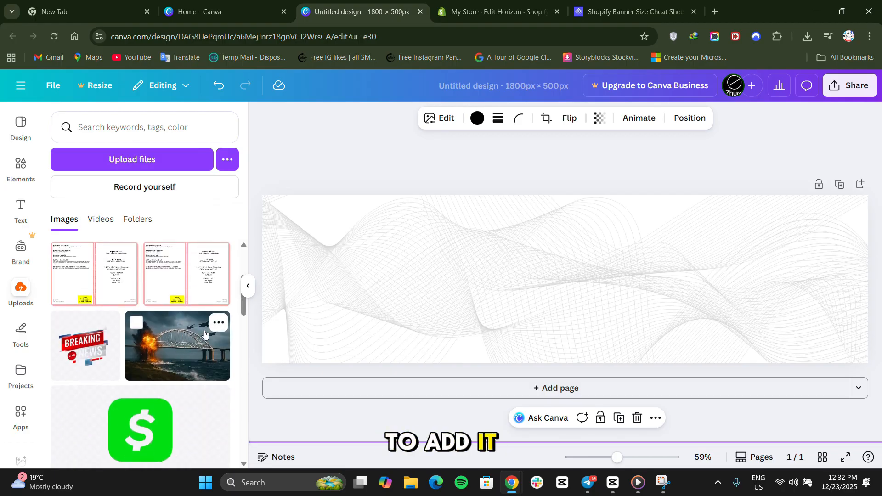
scroll(166, 375, "down", 5)
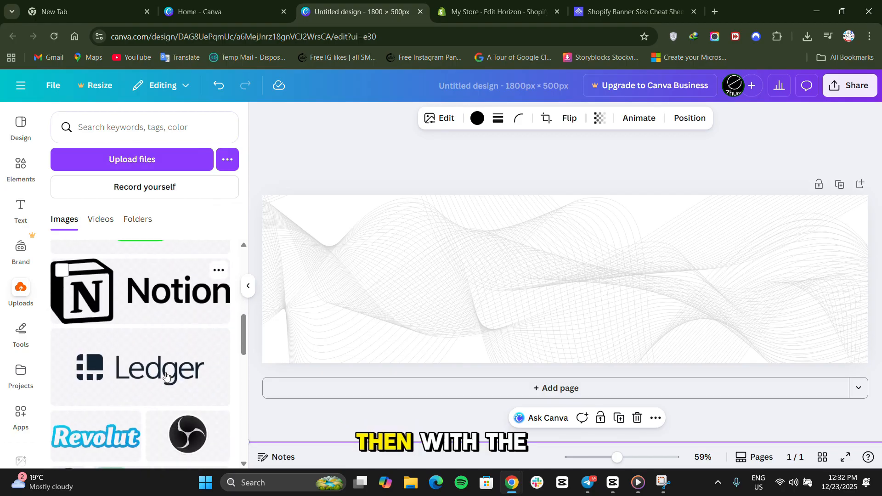
scroll(200, 385, "down", 3)
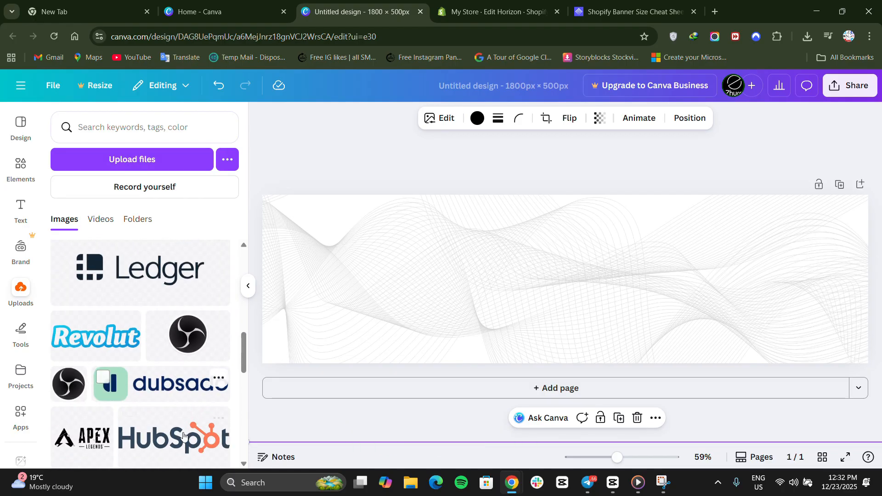
scroll(172, 386, "down", 1)
scroll(173, 387, "down", 10)
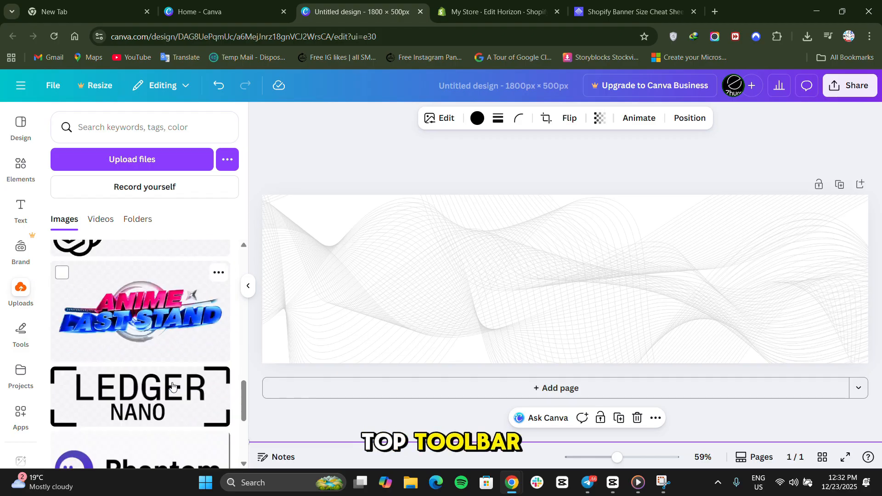
scroll(172, 385, "up", 3)
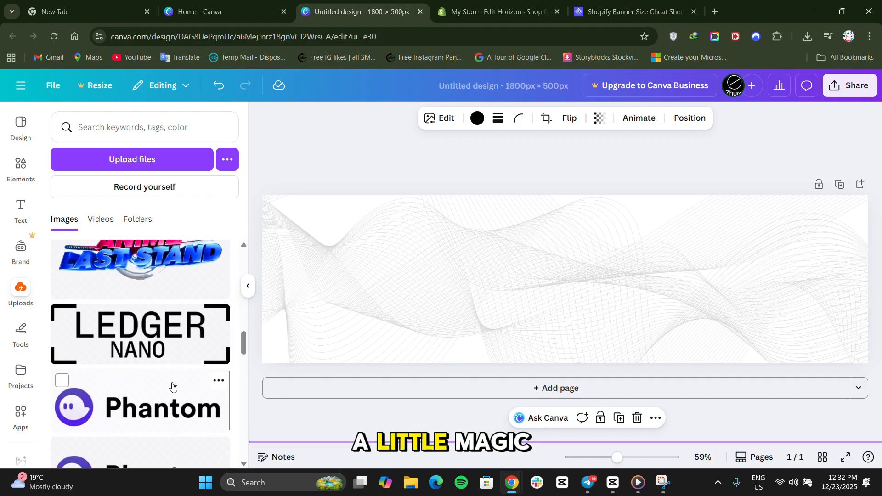
scroll(172, 386, "down", 6)
scroll(177, 362, "down", 8)
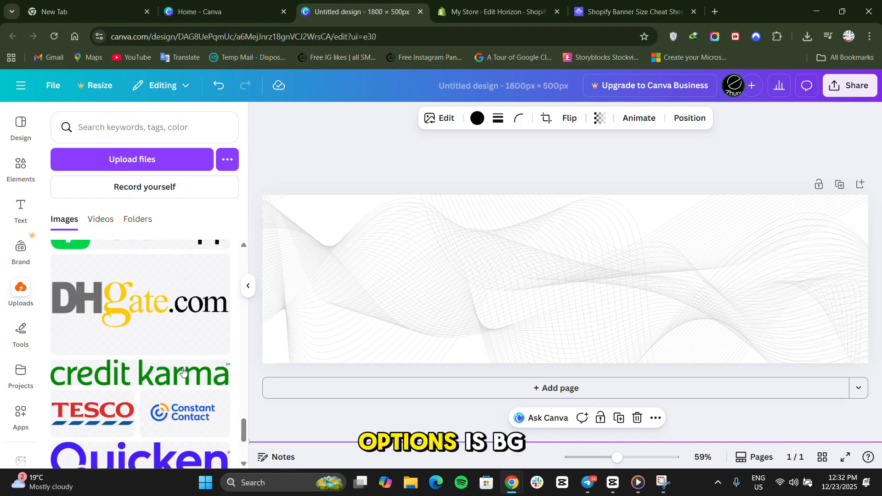
scroll(183, 371, "up", 8)
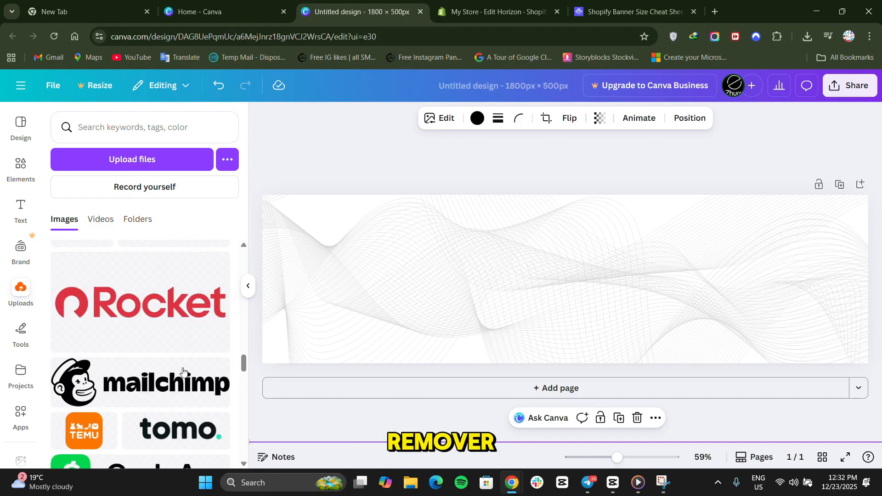
left_click_drag(229, 329, 537, 277)
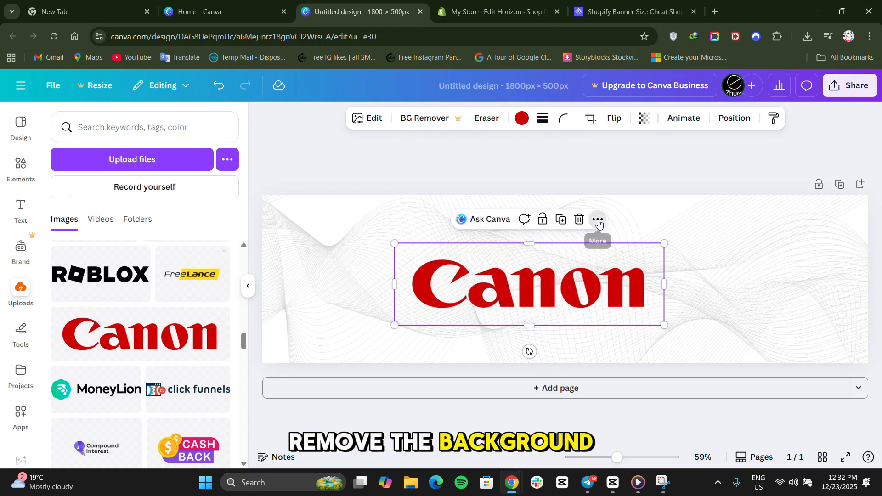
Shift the Canon logo slightly on the banner, then delete it from the design.
left_click(598, 219)
left_click(488, 223)
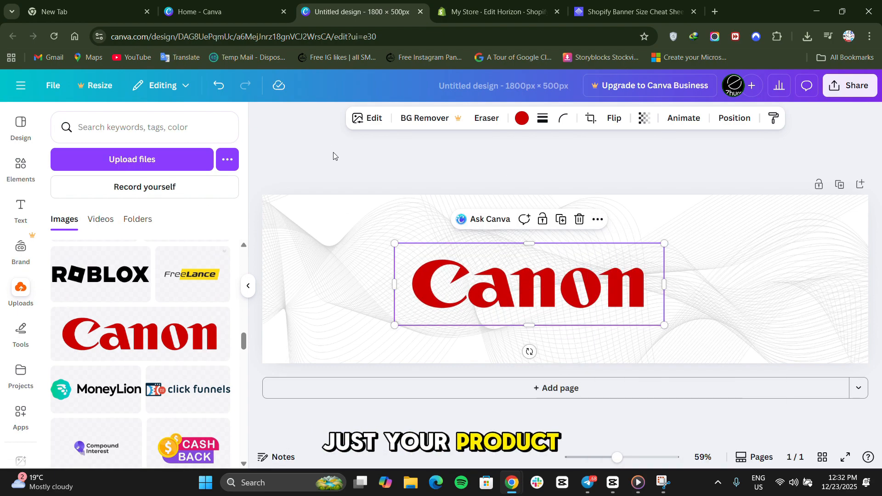
left_click(334, 153)
left_click(468, 258)
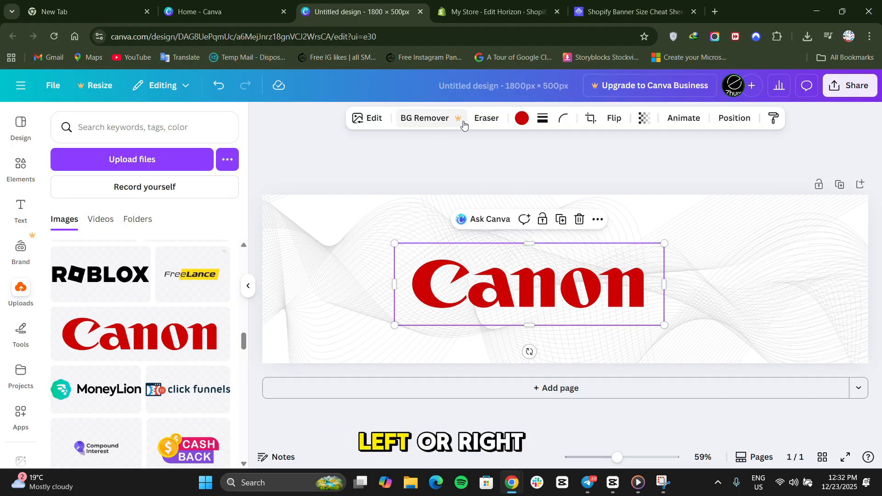
left_click_drag(604, 299, 573, 295)
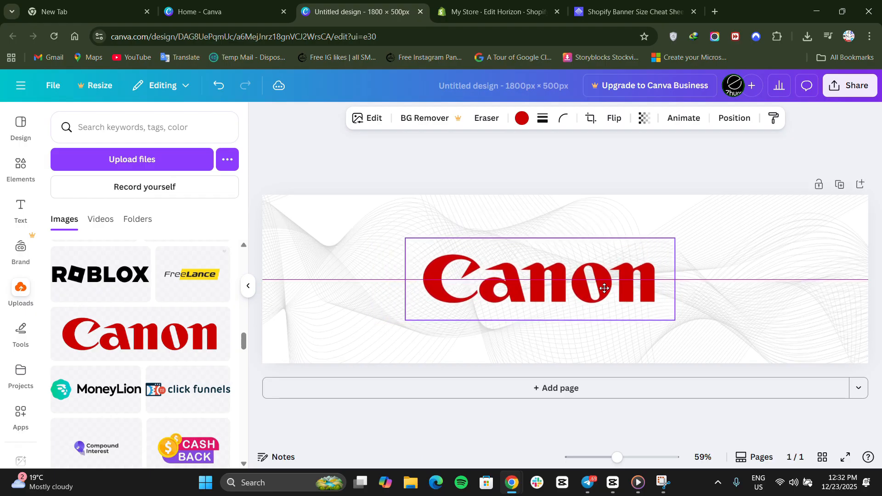
key("Delete")
Add a heading to the banner and replace its placeholder text with "Summer Sale".
left_click(20, 211)
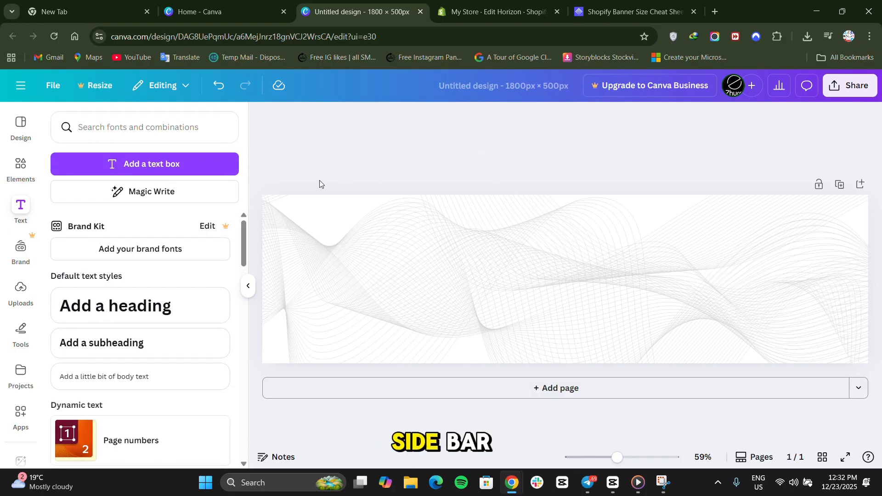
left_click(15, 207)
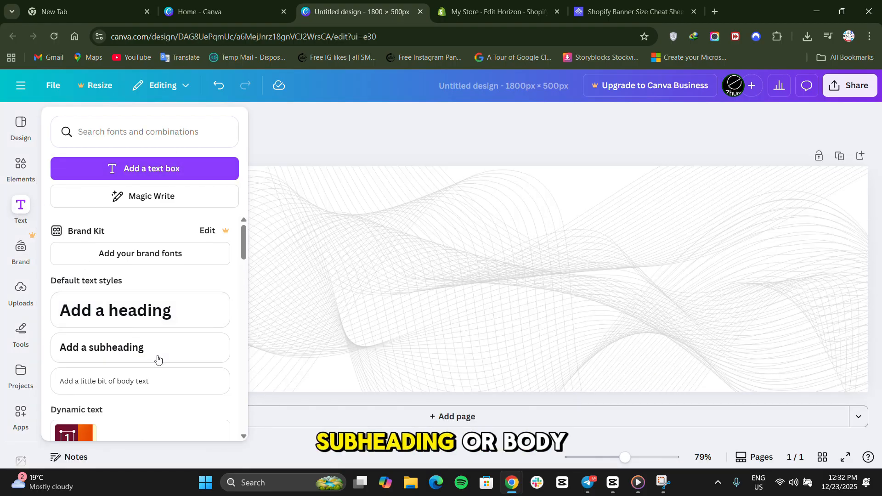
scroll(184, 388, "down", 2)
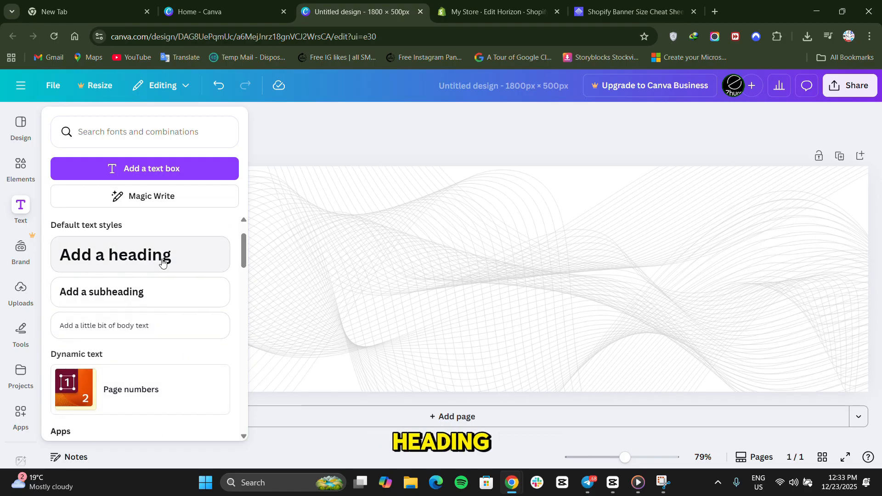
left_click(168, 261)
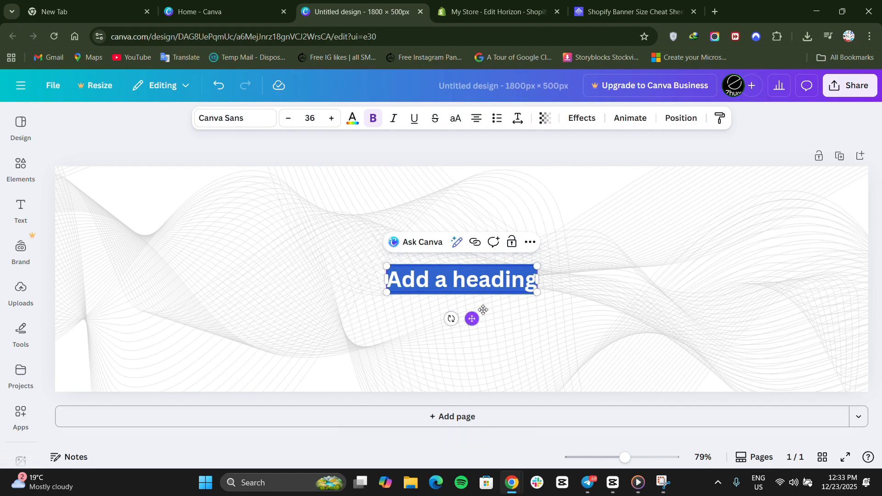
left_click(491, 278)
triple_click(488, 278)
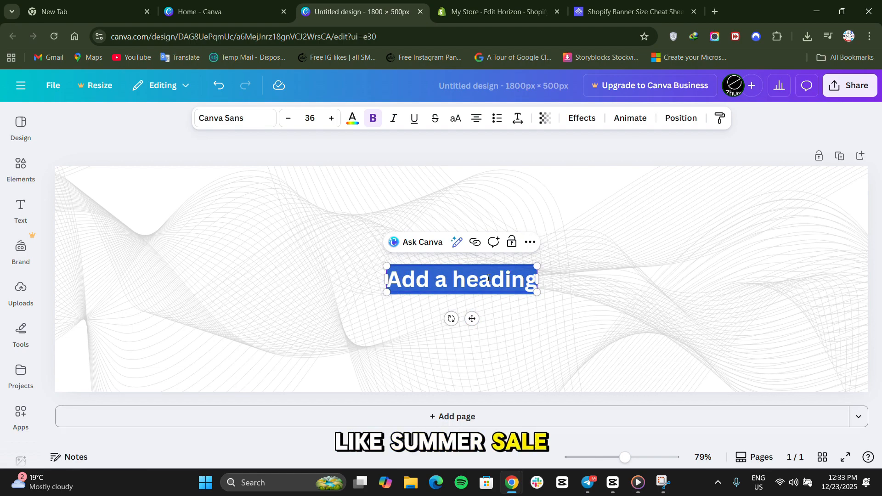
type("B")
key("BackSpace")
type("S")
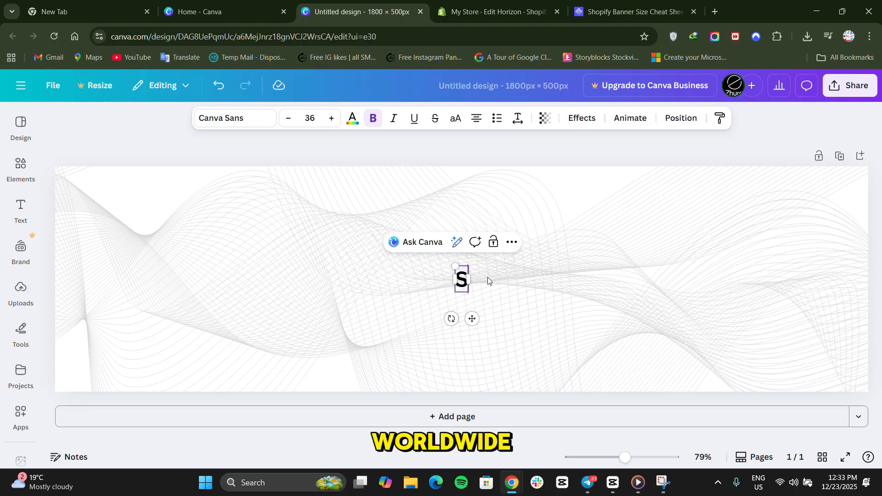
type("ummer SA")
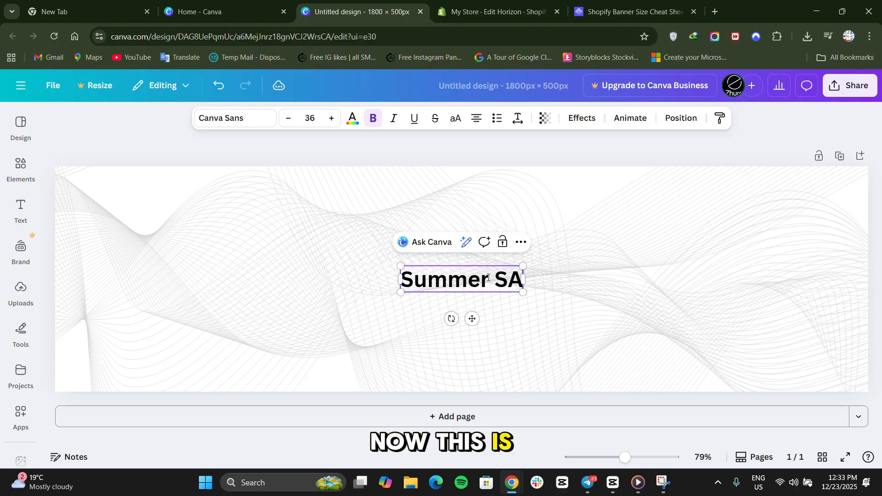
key("BackSpace")
type("ale")
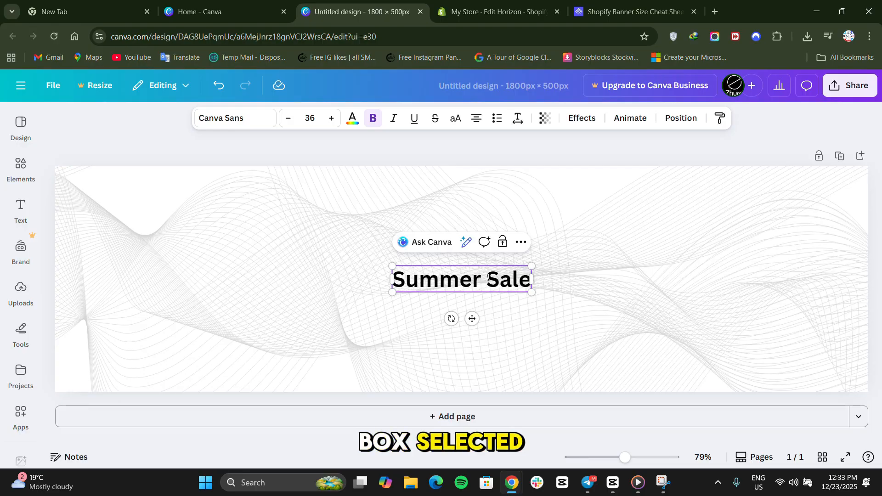
Change the "Summer Sale" heading's font to League Spartan and open its text colour options.
key("ctrl+a")
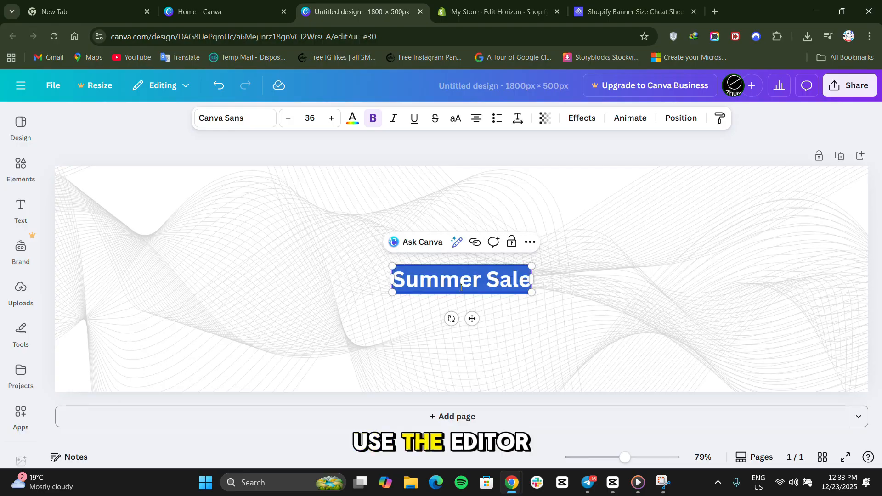
left_click(238, 119)
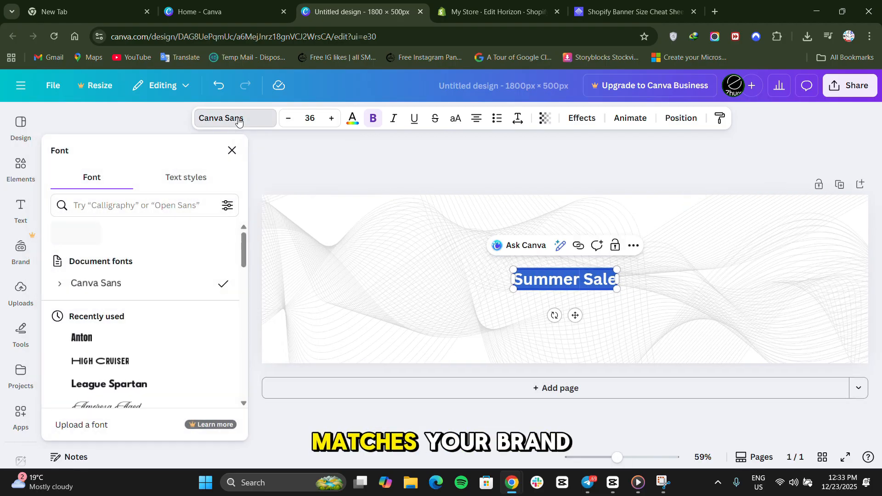
scroll(167, 299, "down", 1)
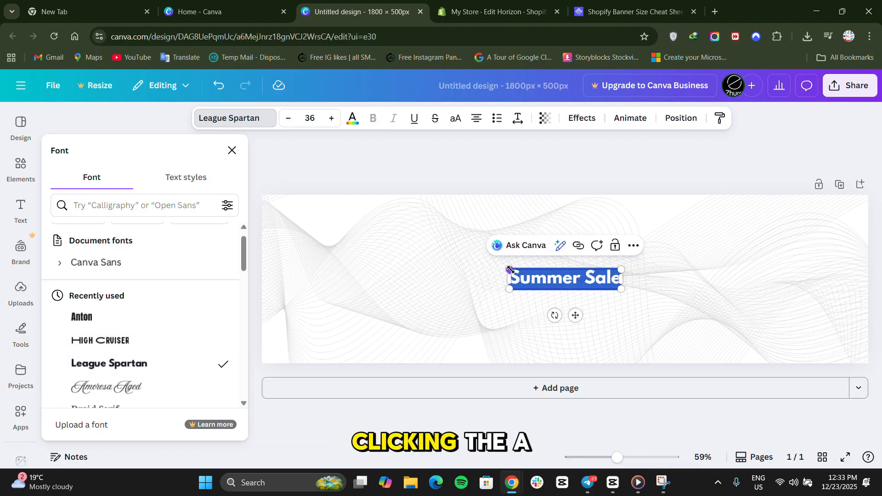
left_click(352, 119)
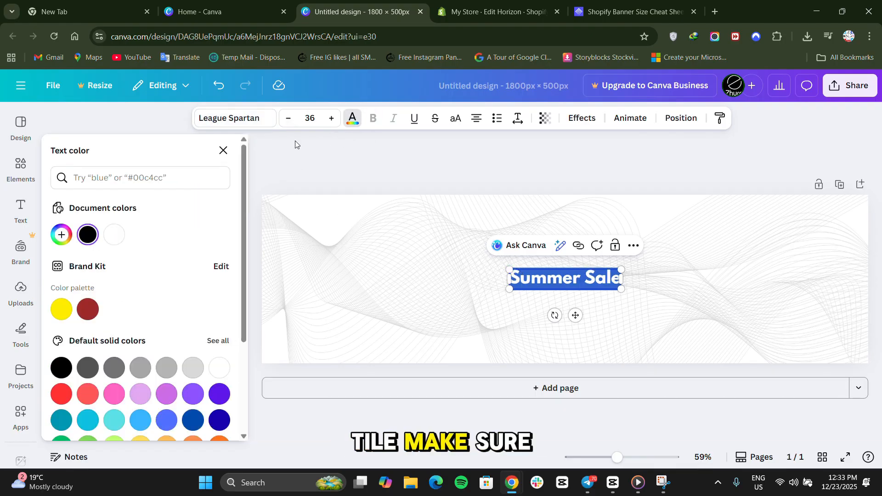
left_click(524, 279)
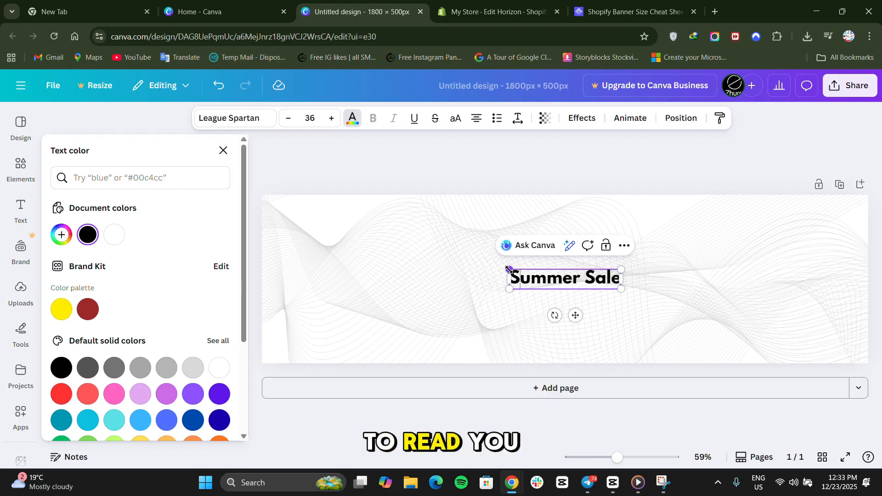
Enlarge the "Summer Sale" heading to about font size 113 and centre it horizontally, slightly above the banner's middle.
left_click_drag(509, 269, 272, 209)
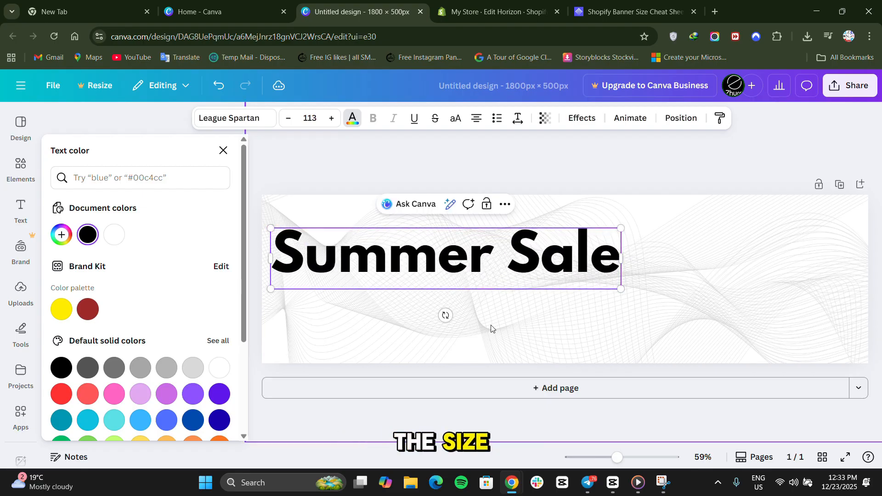
left_click(560, 170)
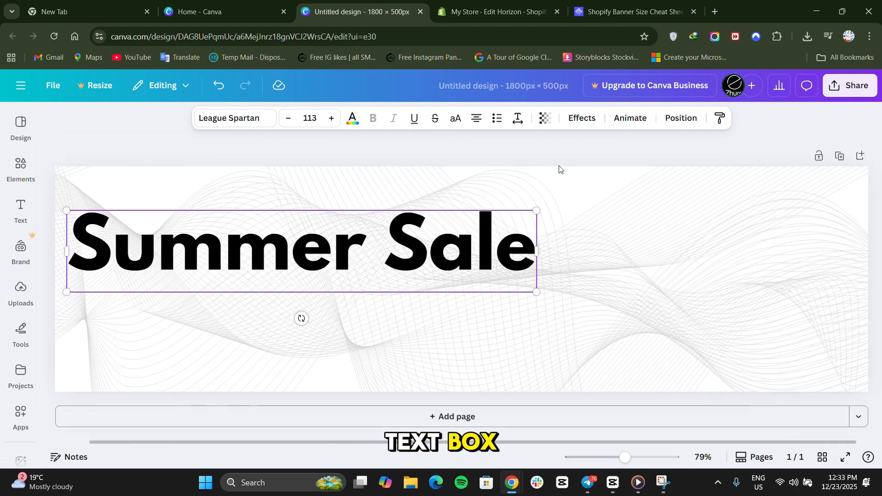
left_click(520, 174)
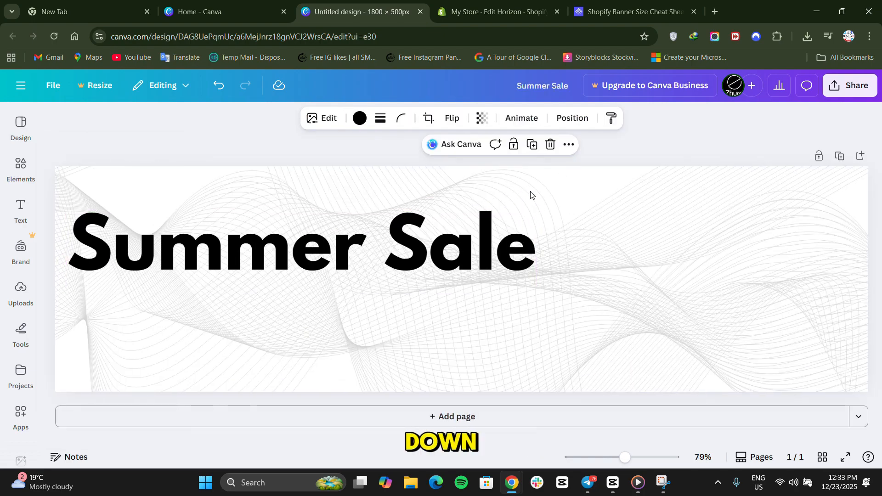
left_click(366, 258)
left_click_drag(367, 258, 529, 270)
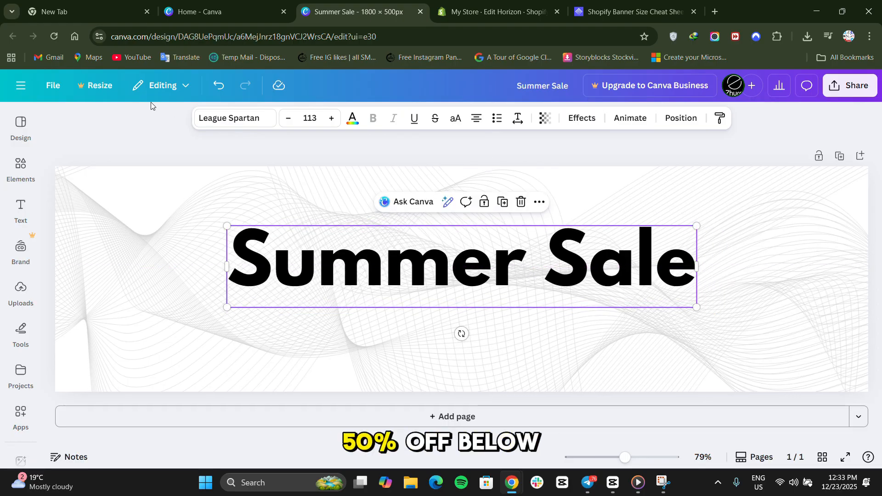
Add a subheading reading "Upto 15%" and position it just below the word "Sale".
left_click(113, 147)
left_click(18, 207)
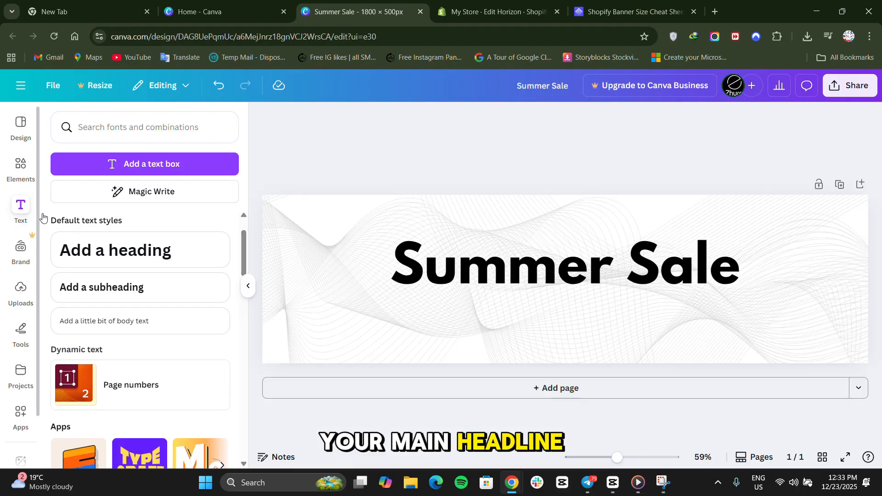
left_click(182, 294)
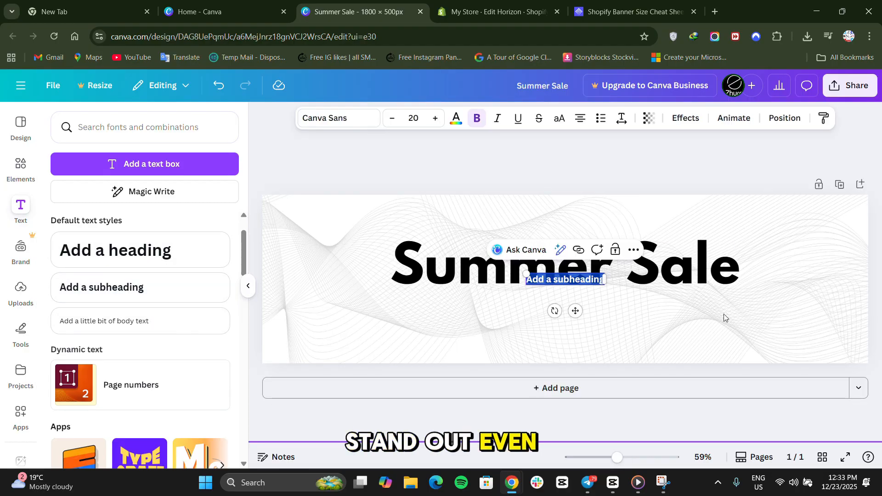
left_click_drag(575, 311, 701, 329)
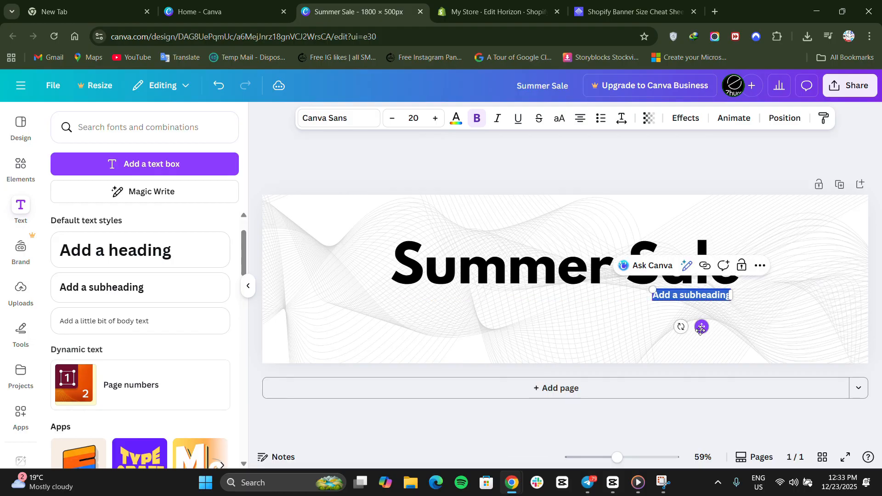
type("Upt")
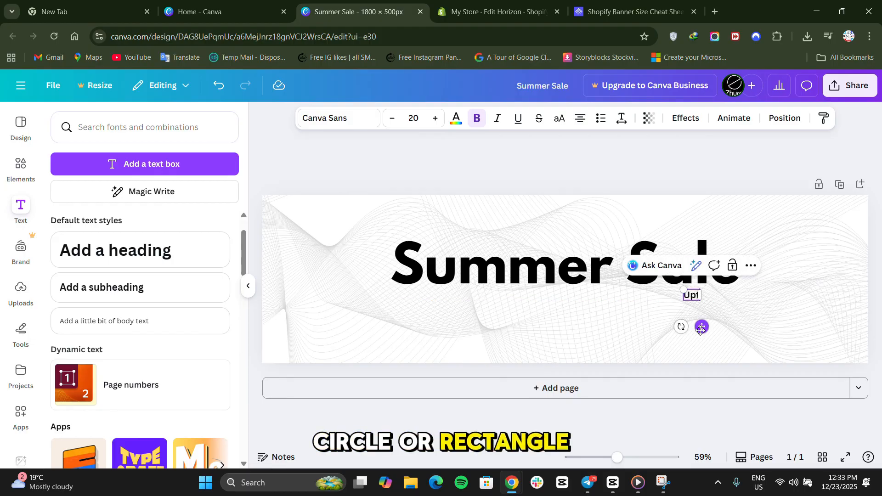
type("o 15%")
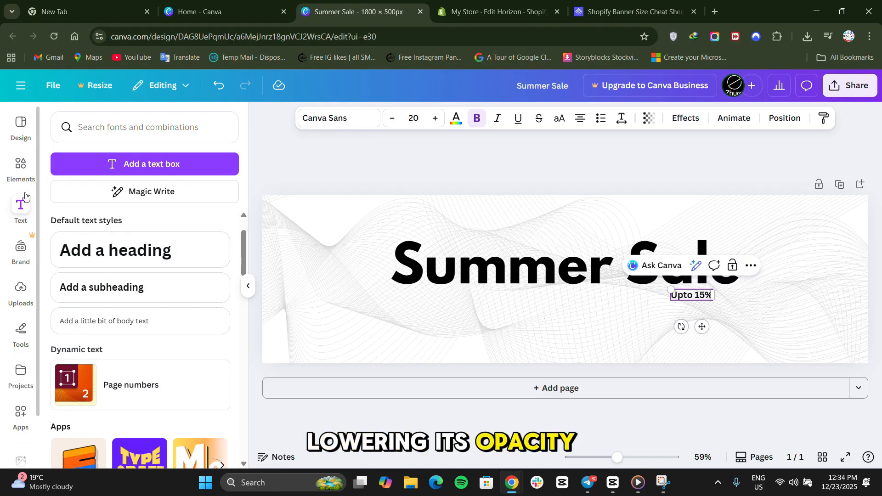
Search the design elements for "circle", replacing the previous search term.
left_click(19, 165)
left_click(143, 126)
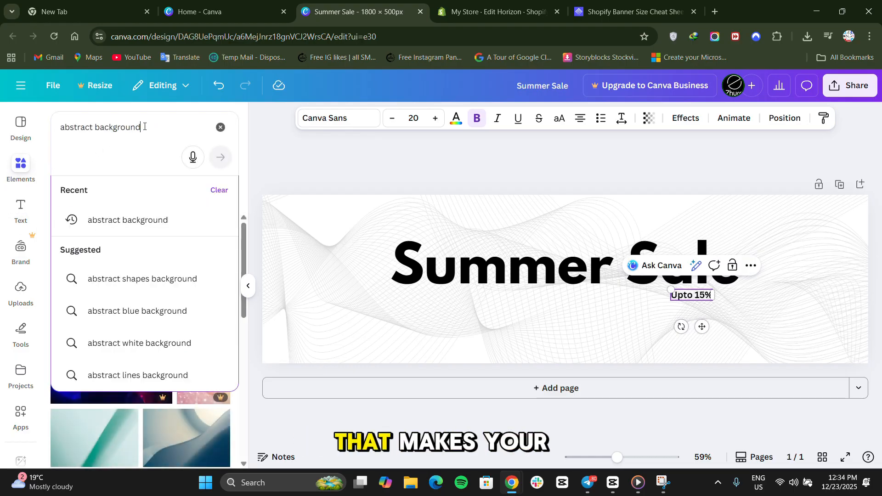
key("ctrl+a")
type("circ")
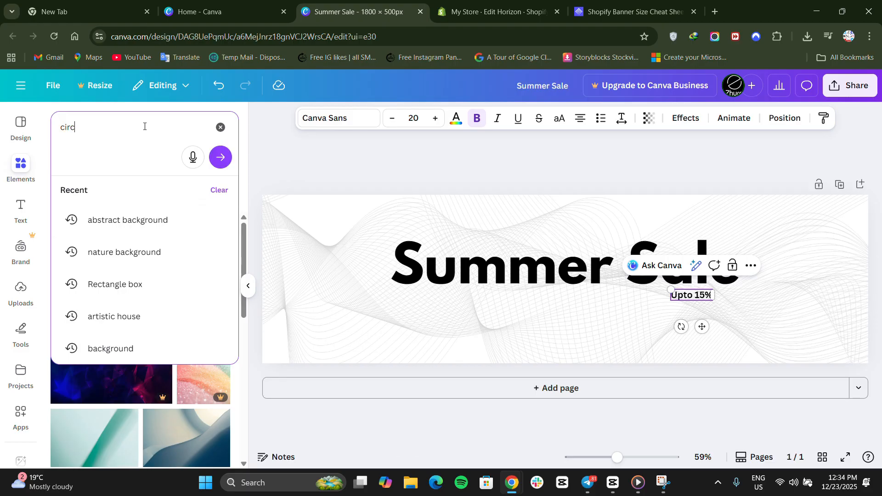
type("le")
key("Return")
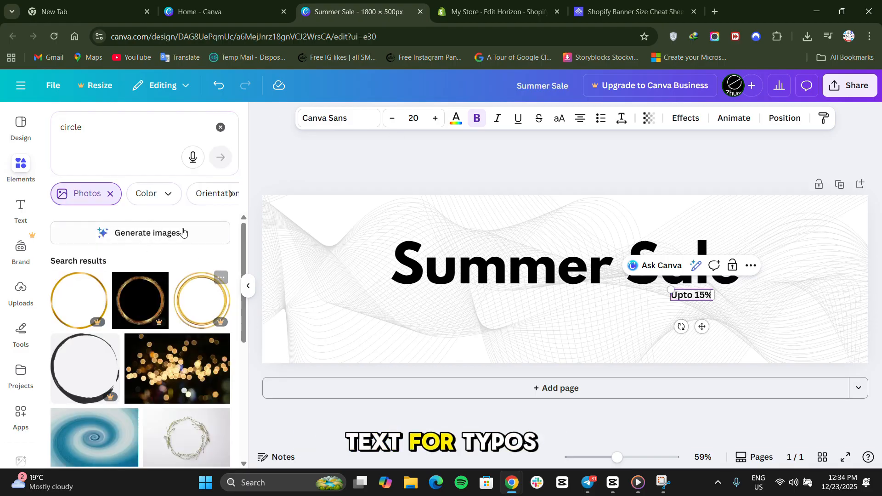
Remove the Photos filter from the results, add the solid circle shape and place it behind the "Upto 15%" text.
scroll(152, 353, "down", 3)
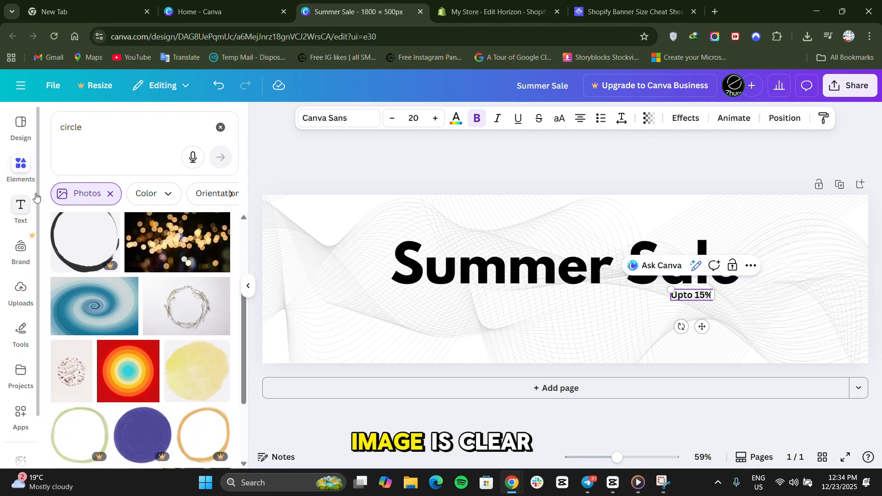
left_click(111, 195)
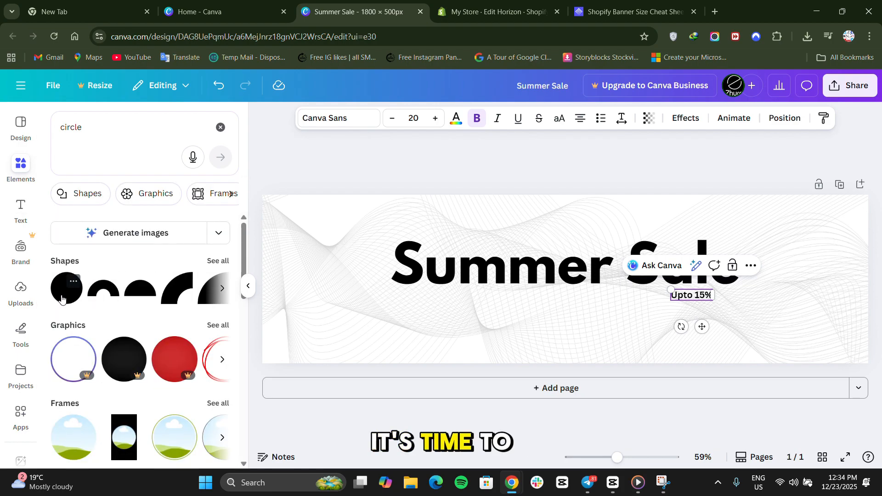
left_click(62, 299)
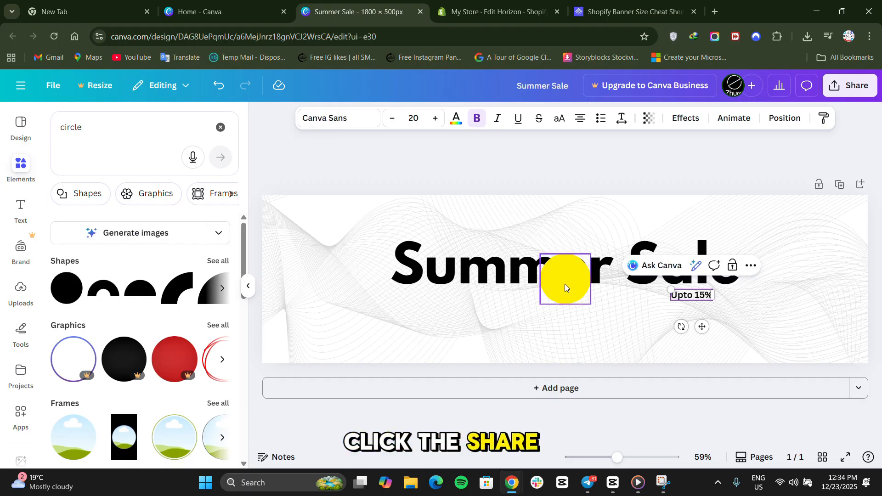
left_click_drag(564, 284, 694, 303)
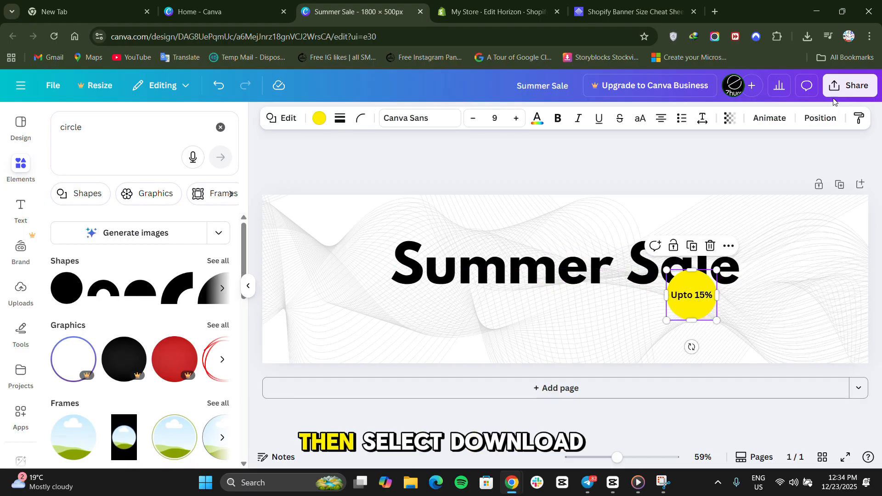
Download the finished banner as a PNG at 1,800 × 500 px.
left_click(849, 89)
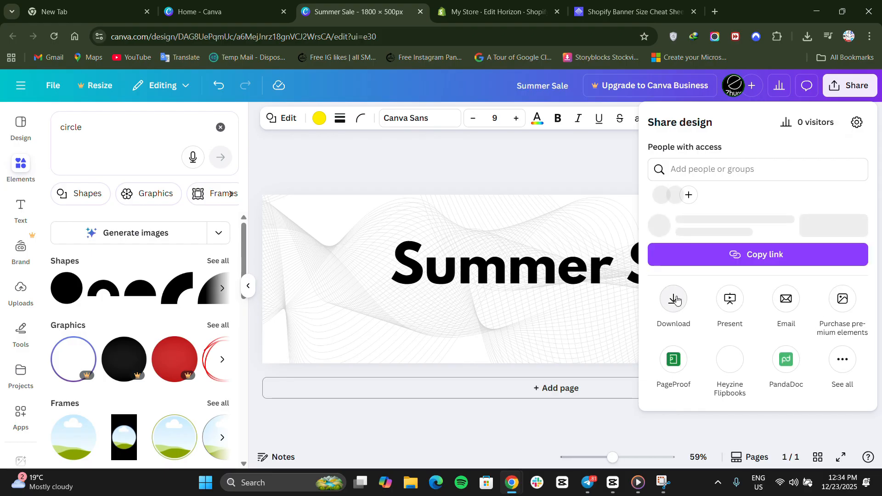
left_click(674, 324)
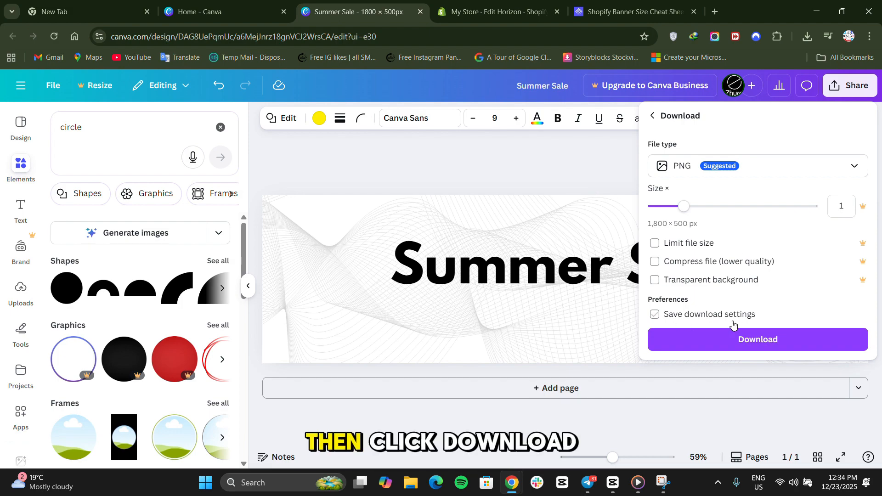
left_click(735, 340)
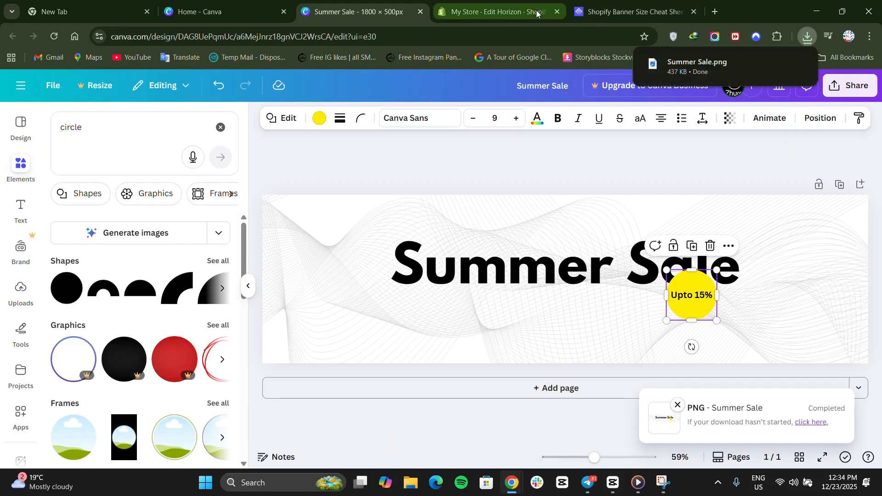
Switch to the Shopify theme editor, return to the home page's section list and dismiss the offer to restore the last session.
left_click(493, 11)
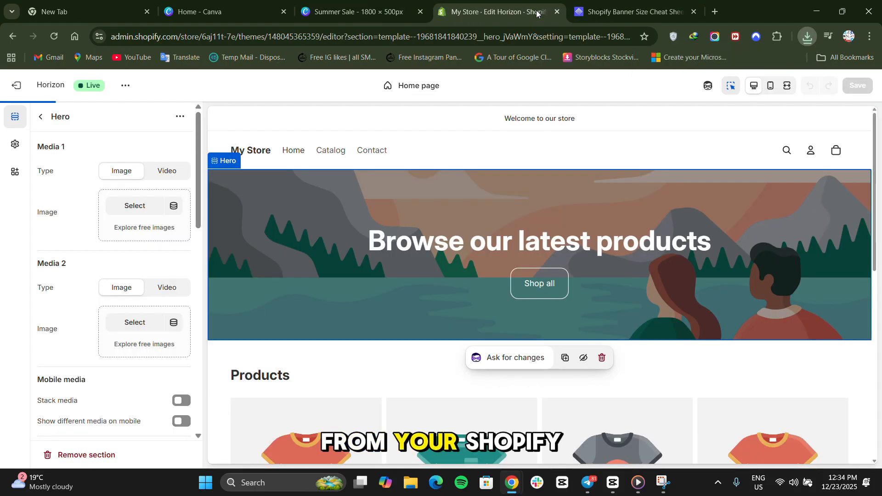
left_click(40, 117)
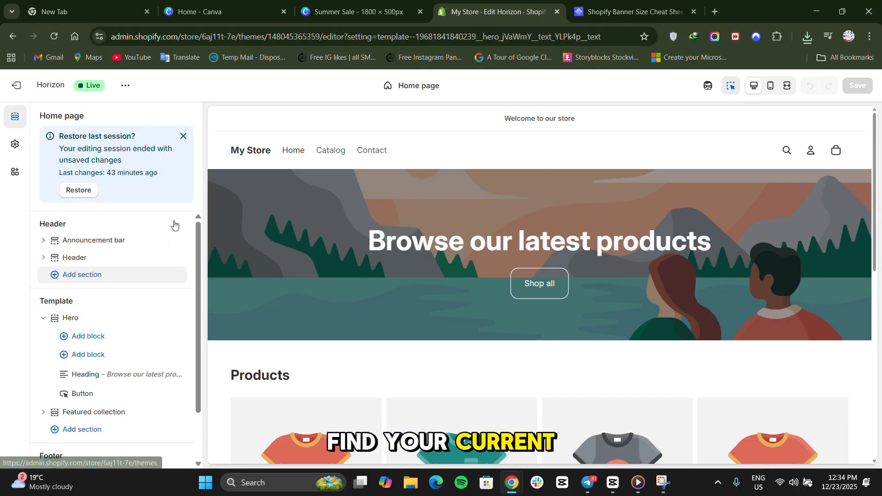
left_click(182, 137)
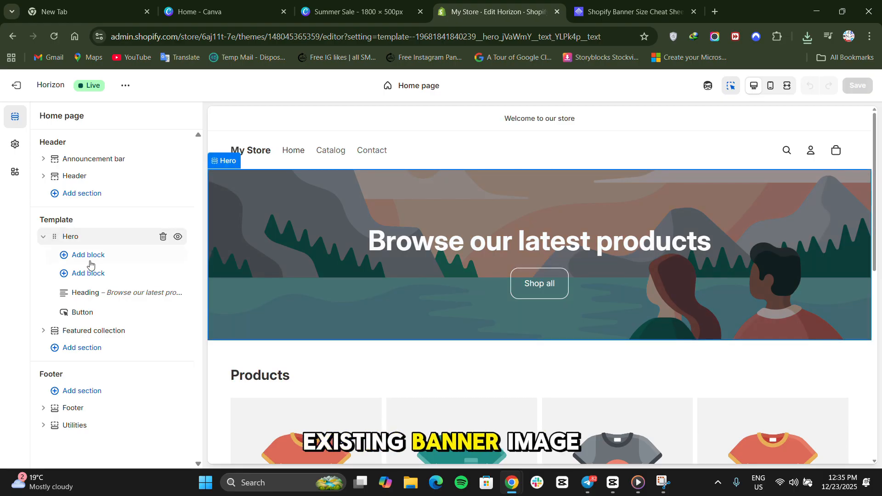
Upload Summer Sale.png from the Downloads folder and set it as the Media 1 image of the Hero section.
left_click(377, 298)
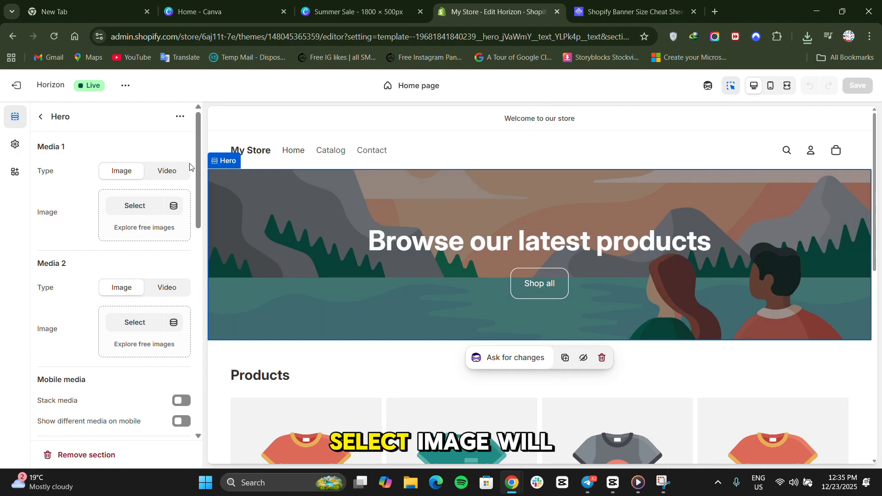
left_click(141, 207)
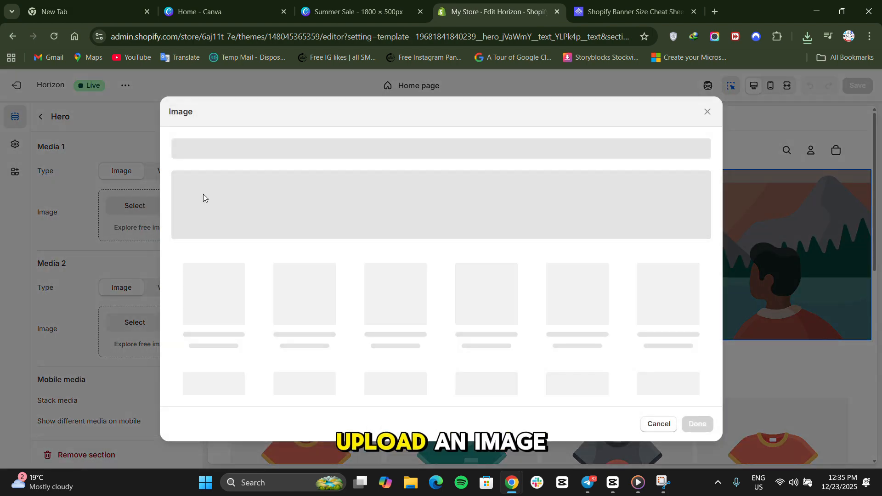
left_click(456, 219)
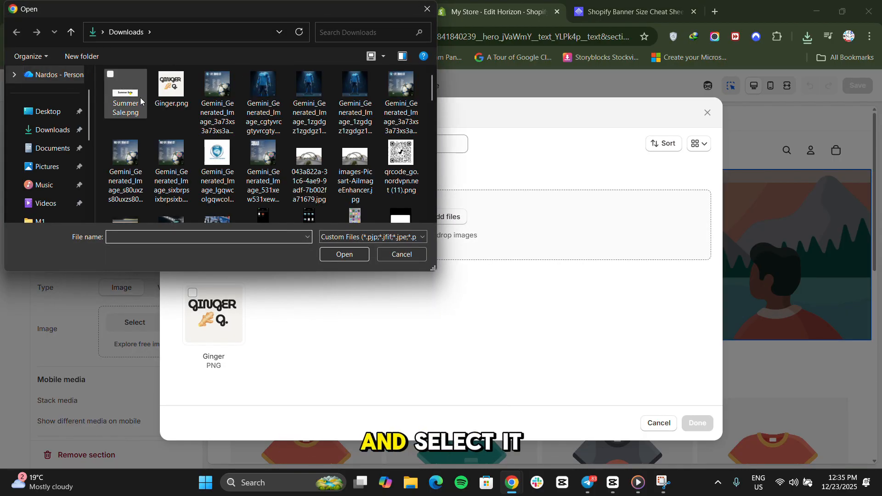
left_click(121, 85)
left_click(344, 255)
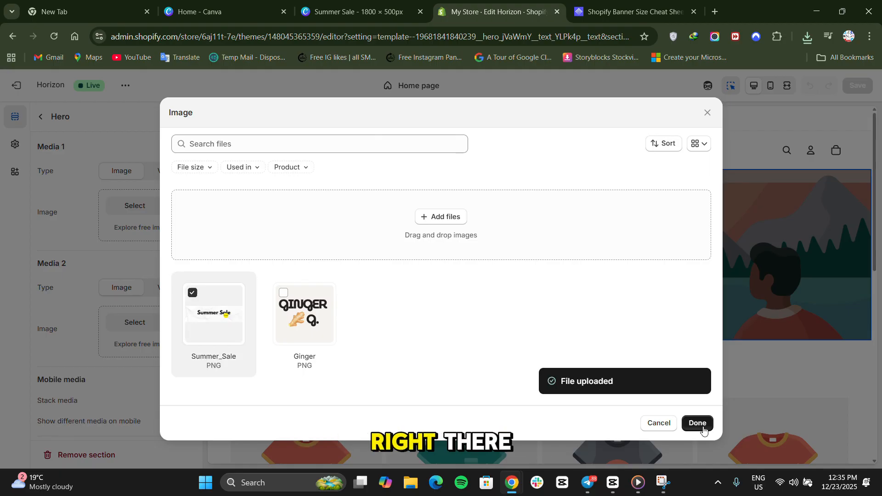
left_click(697, 423)
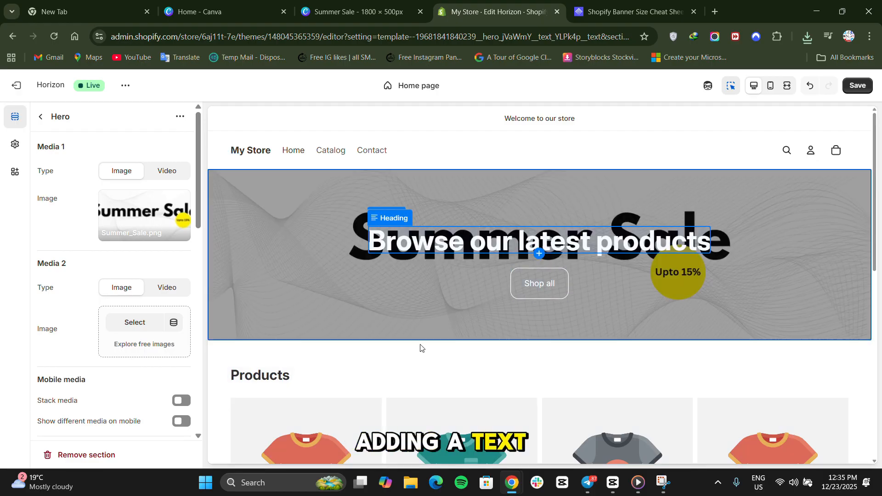
Delete the "Browse our latest products" heading block from the hero banner and save the theme.
left_click(557, 243)
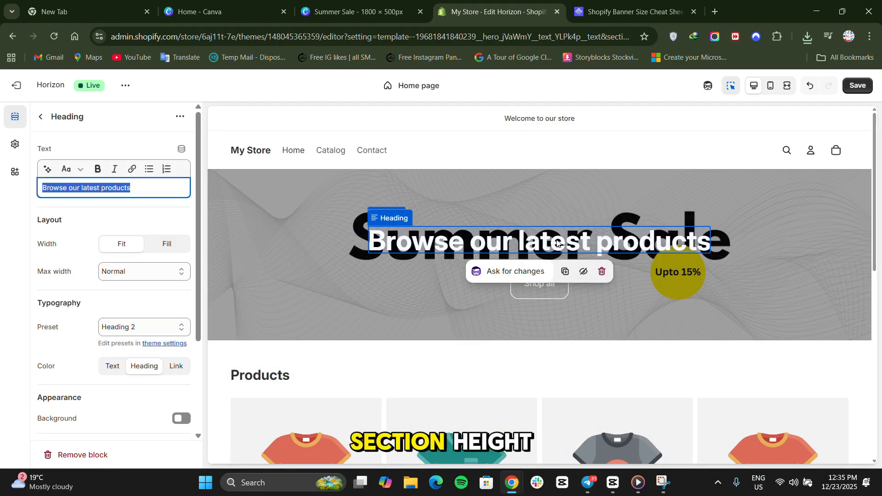
left_click(602, 272)
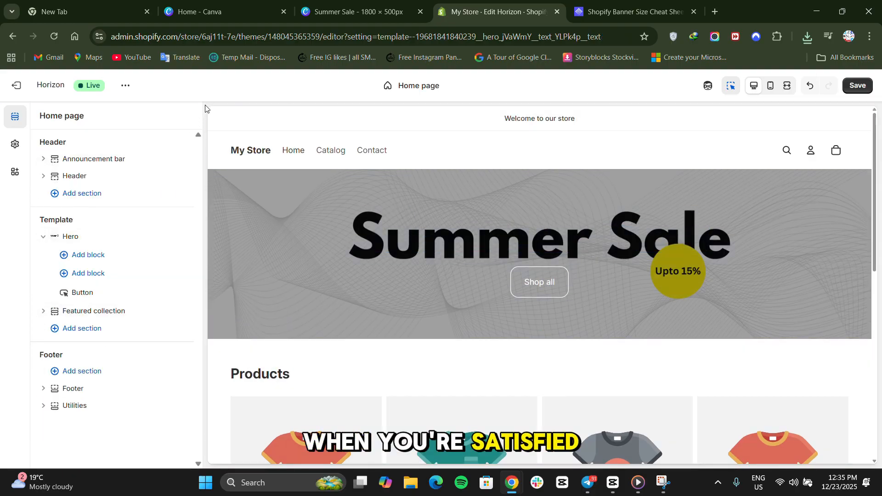
left_click(856, 86)
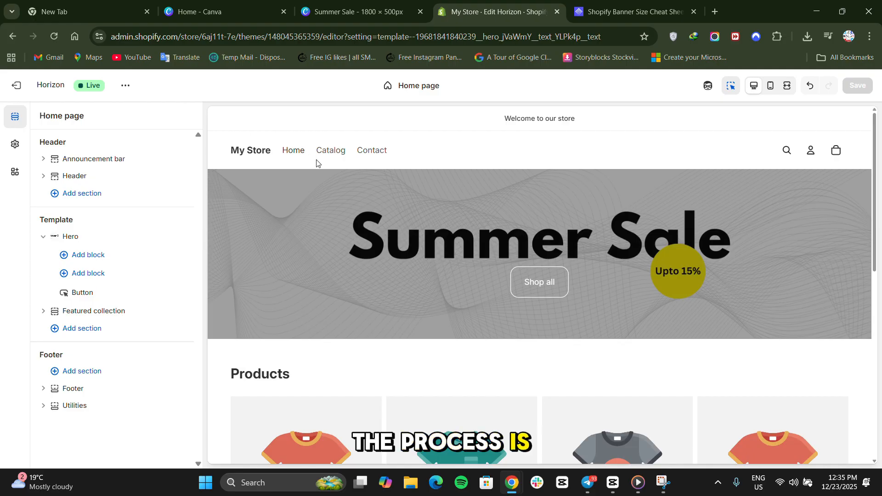
left_click(406, 89)
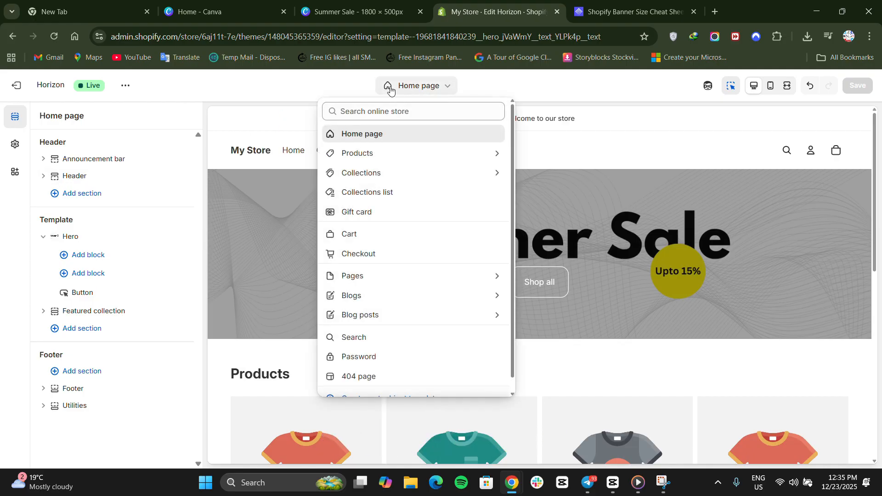
left_click(390, 87)
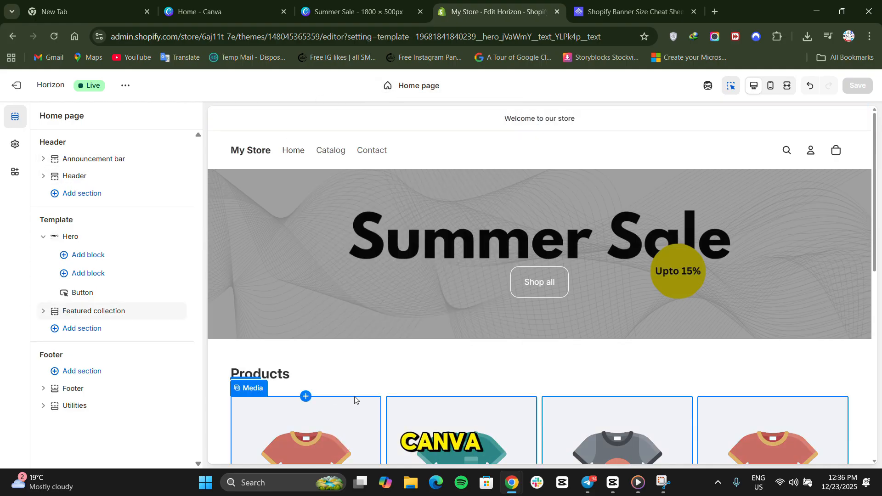